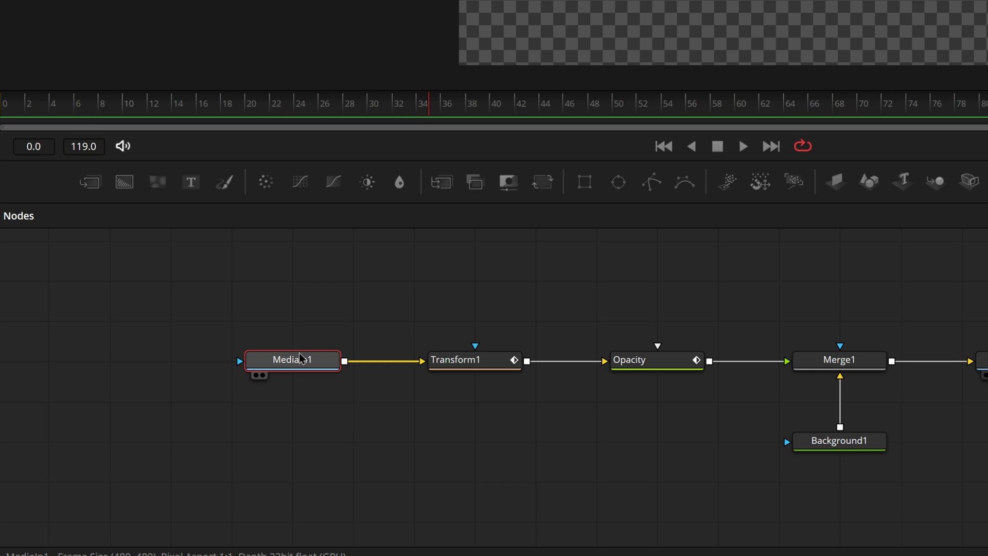
# Delete the MediaIn1 node and add a Loader node in its place
pyautogui.press('Delete')
pyautogui.write('load')
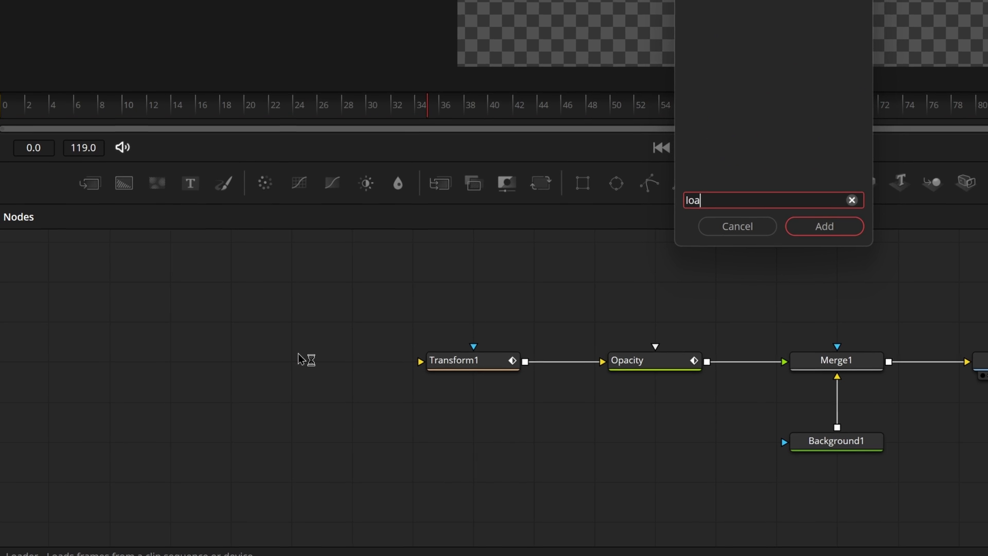
pyautogui.press('Return')
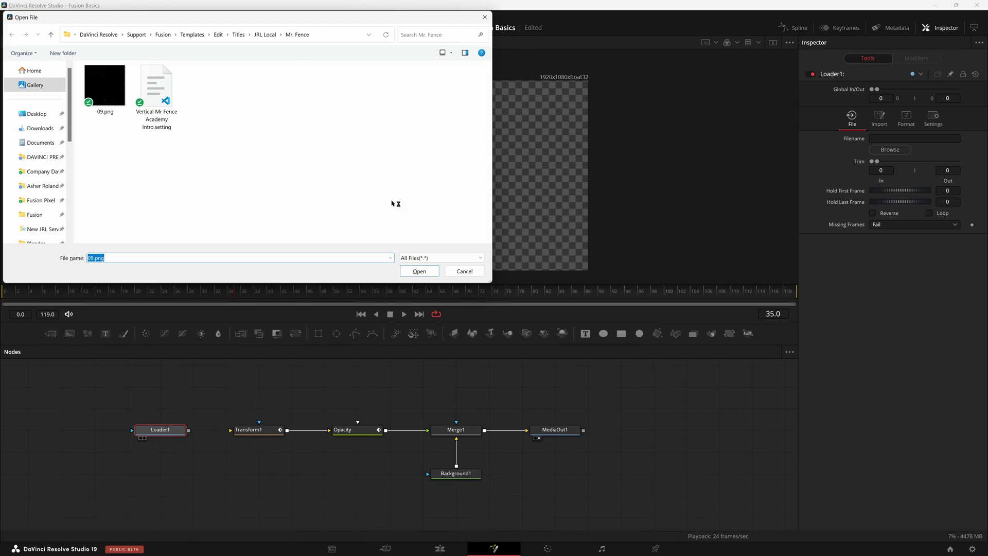
pyautogui.click(453, 271)
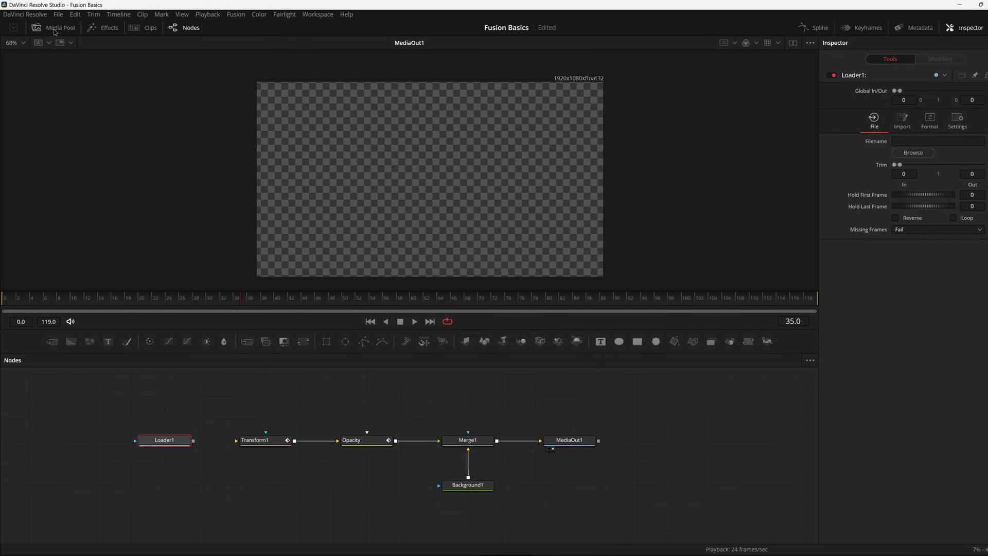
# Reveal Asset 3.png's file from the media pool and copy the Classic Logo folder path
pyautogui.click(54, 29)
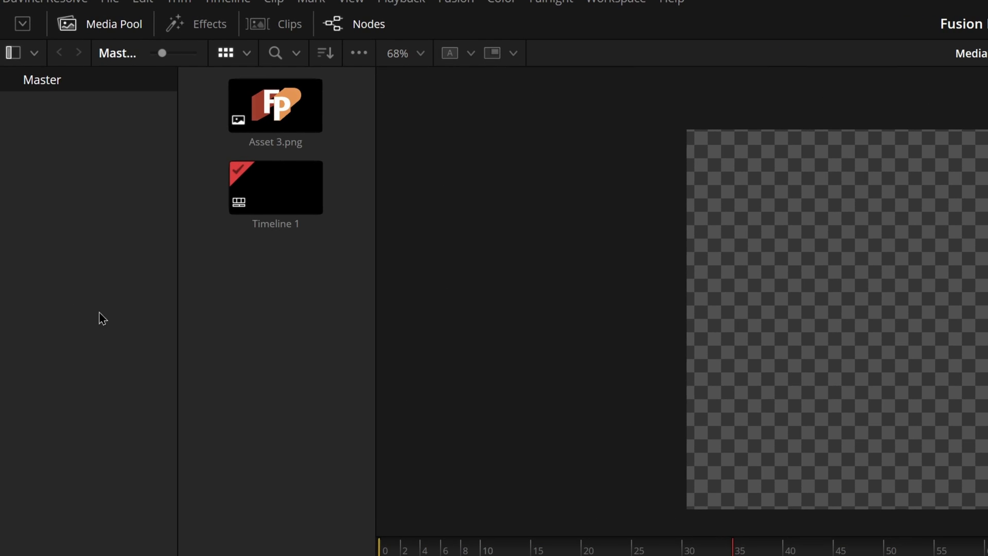
pyautogui.click(139, 78)
pyautogui.rightClick(138, 79)
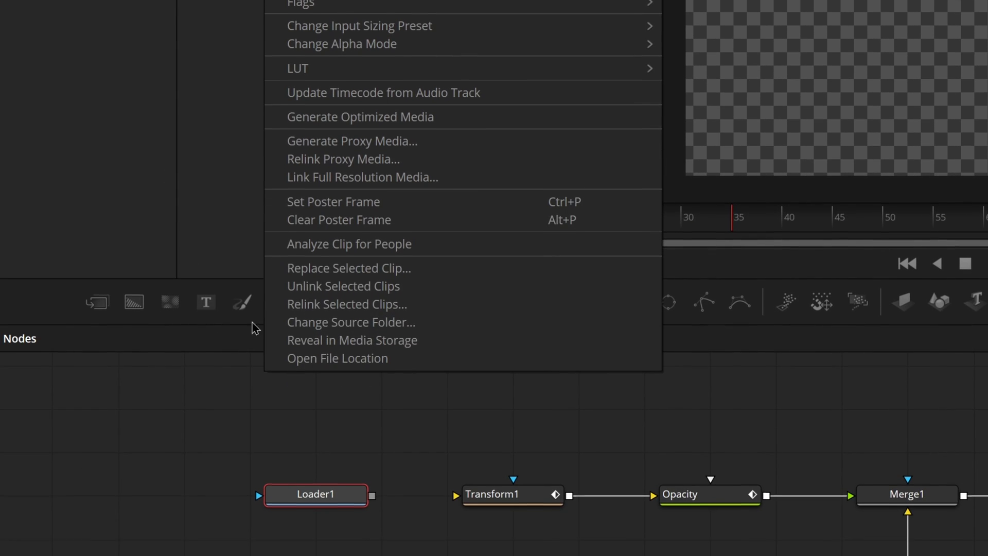
pyautogui.click(357, 354)
pyautogui.click(880, 106)
pyautogui.hotkey('ctrl', 'c')
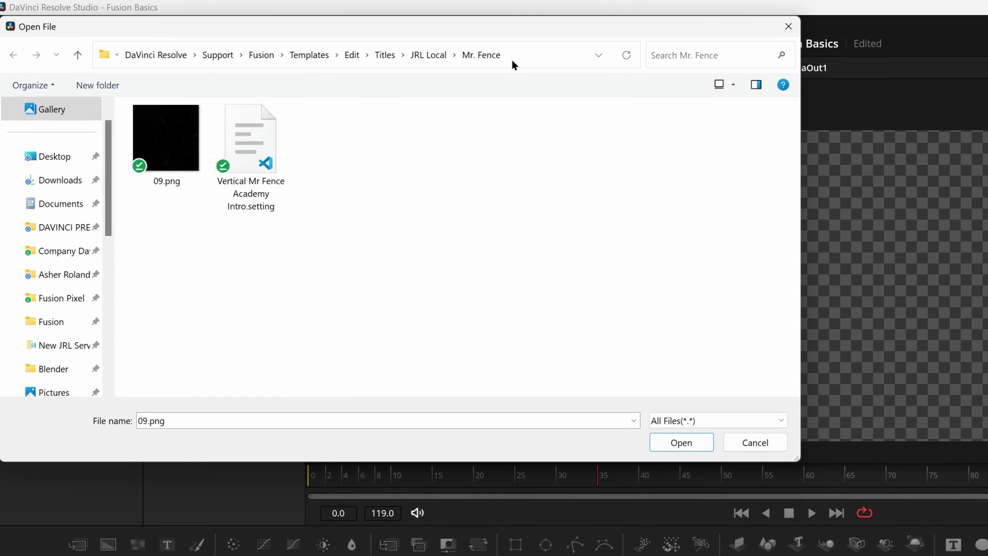
# Paste the Classic Logo folder path and load Asset 3.png into the Loader
pyautogui.click(511, 60)
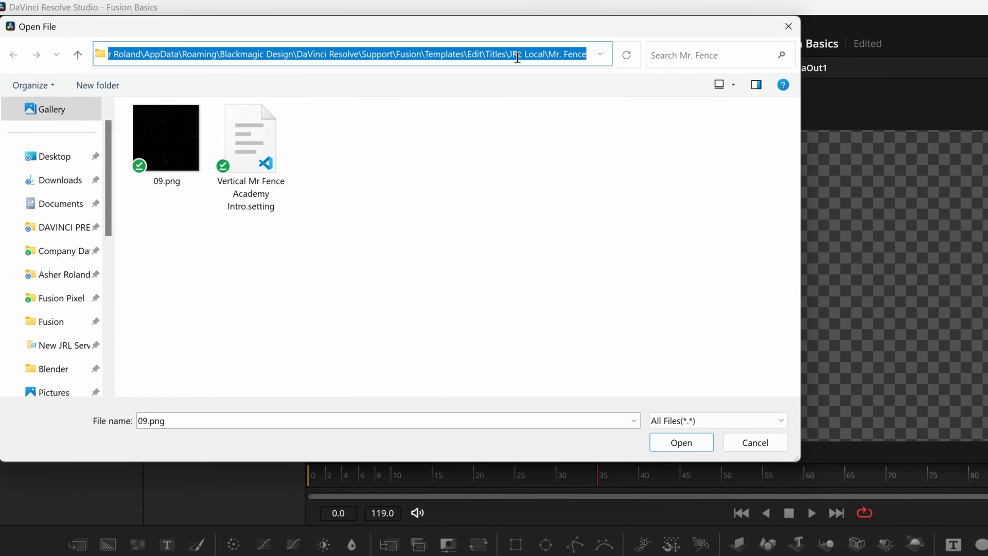
pyautogui.write('F:\\Fusion Pixel\\Logos & Documents\\Classic Logos')
pyautogui.click(506, 205)
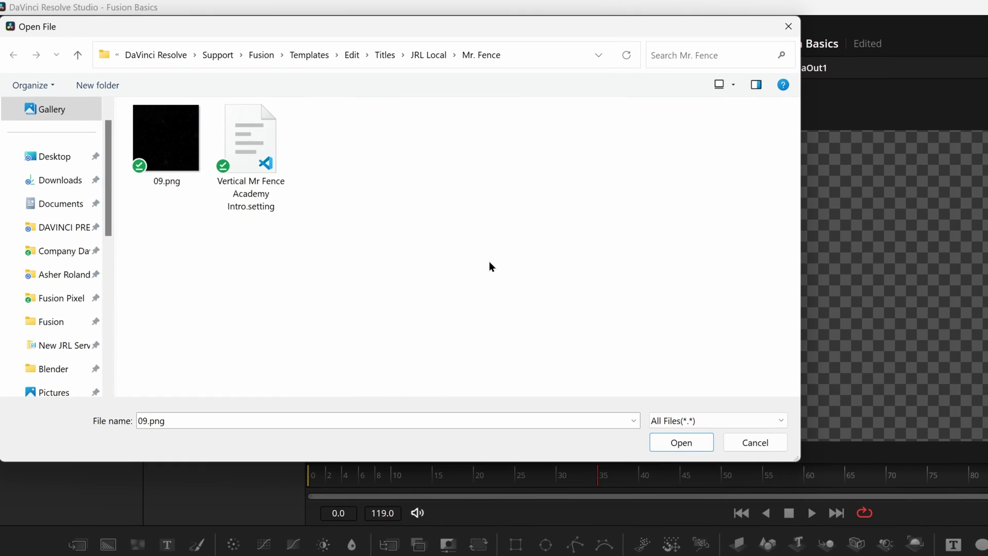
pyautogui.click(540, 64)
pyautogui.hotkey('ctrl', 'v')
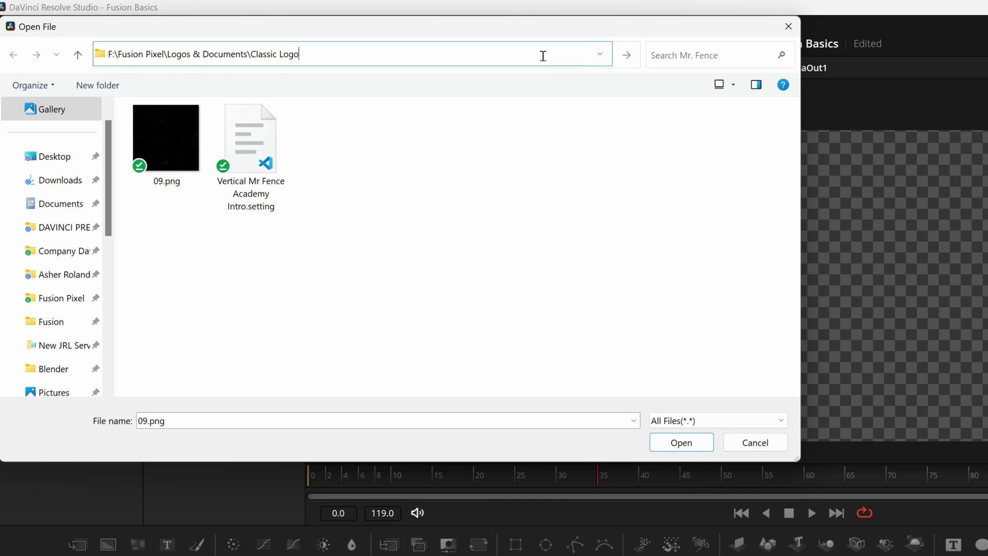
pyautogui.press('Return')
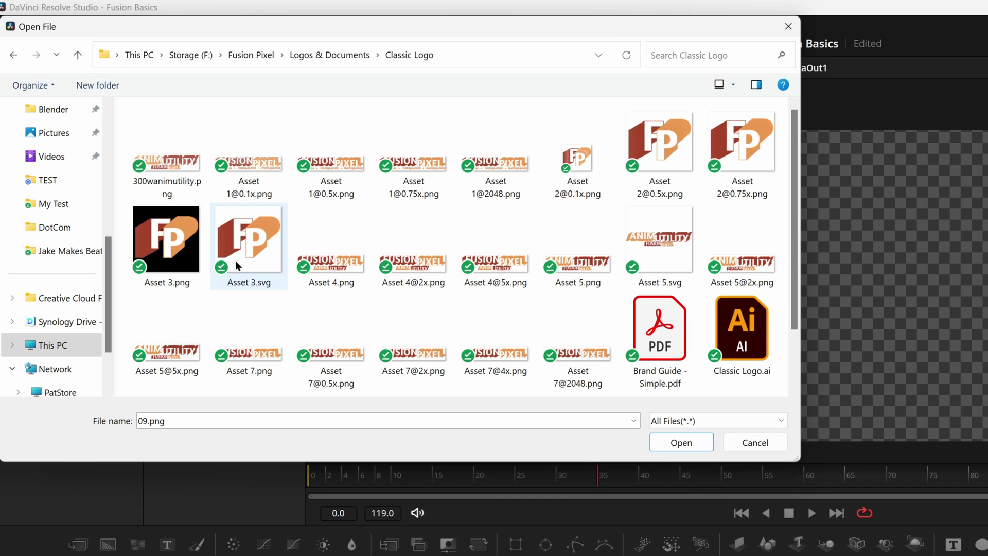
pyautogui.click(174, 242)
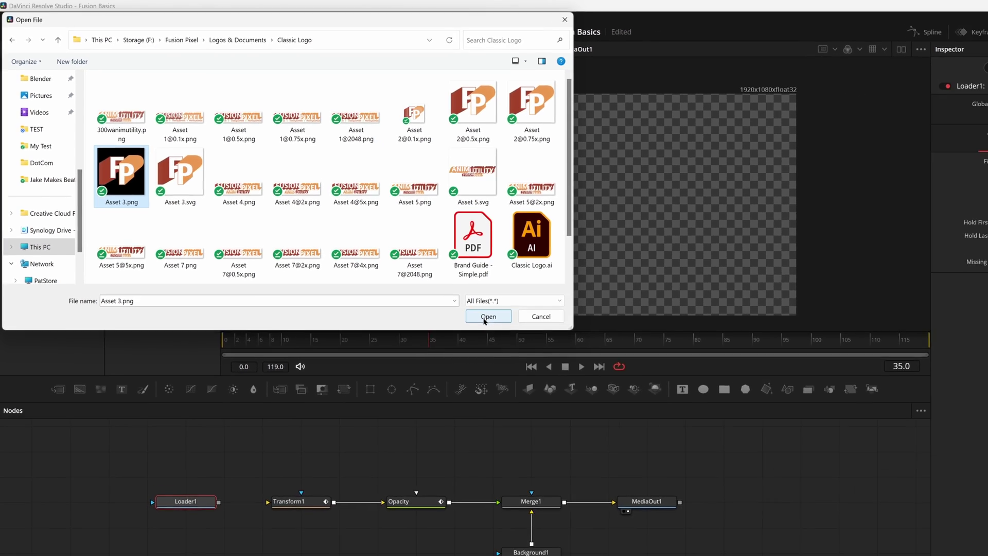
pyautogui.click(669, 441)
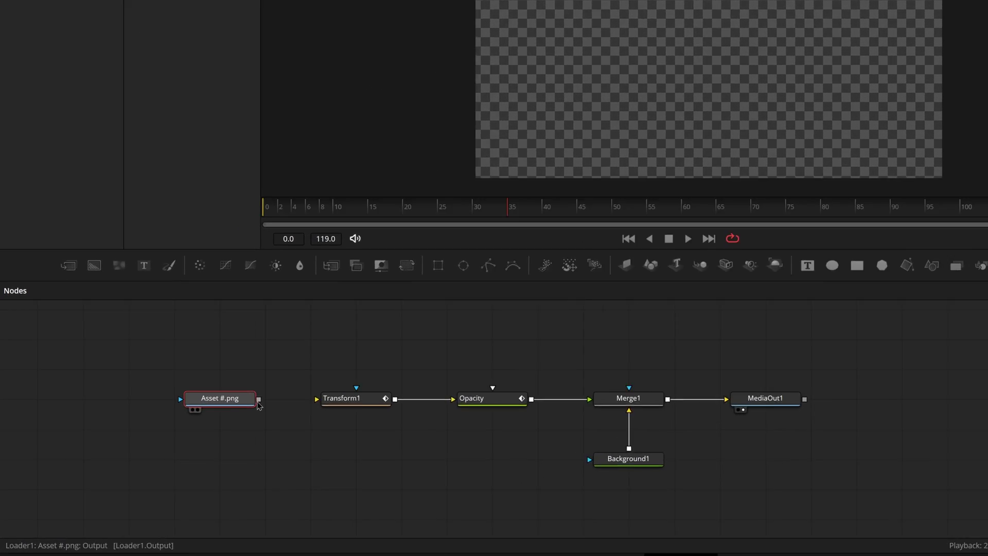
# Connect the Loader's output to Transform1's input and scrub the playhead to check it
pyautogui.moveTo(188, 429); pyautogui.dragTo(250, 431)
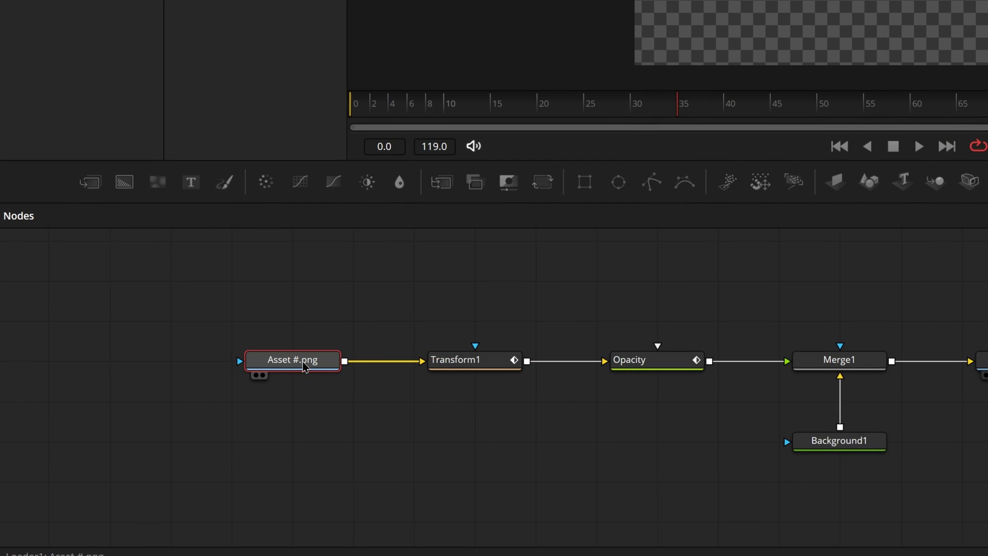
pyautogui.click(440, 111)
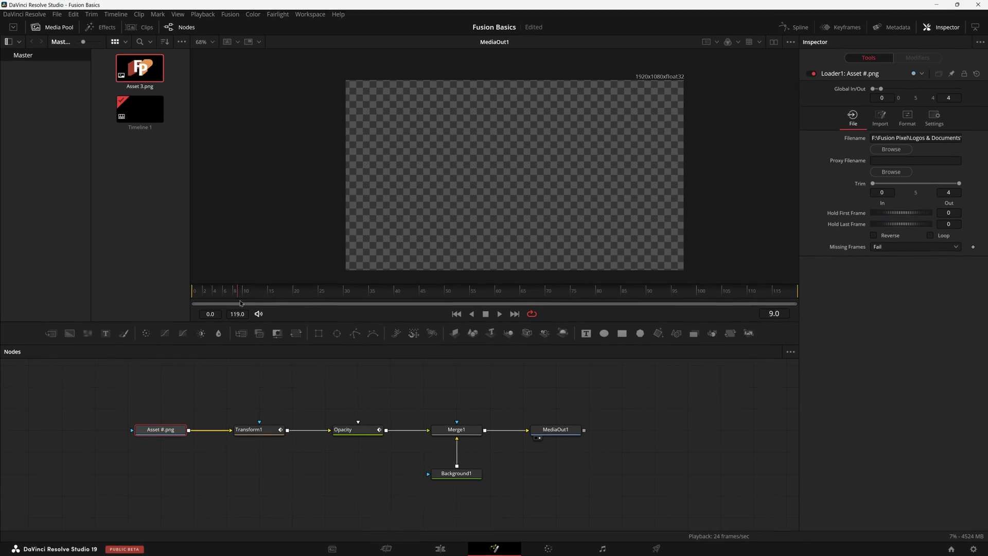
pyautogui.moveTo(240, 303); pyautogui.dragTo(220, 305)
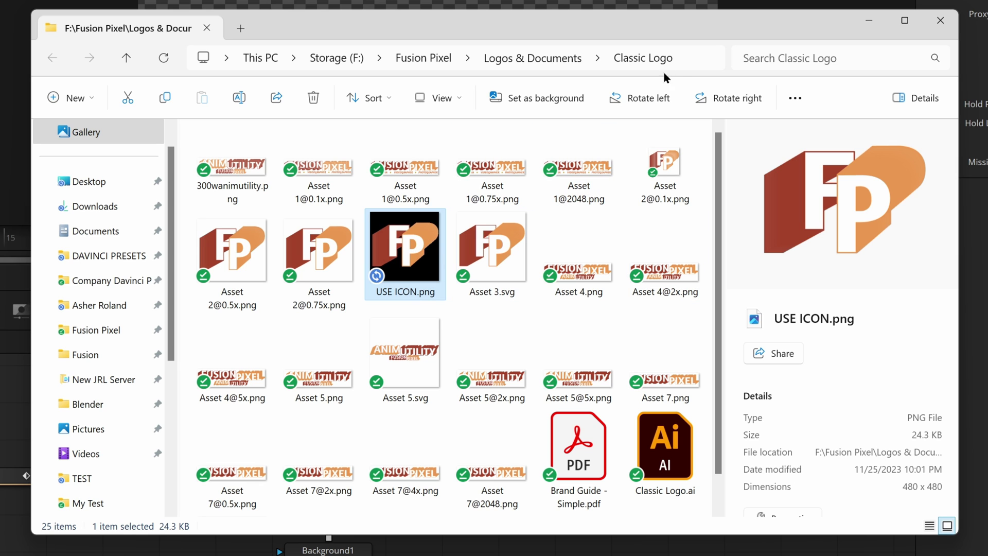
# Switch the Loader's image to USE ICON.png from the Classic Logo folder
pyautogui.click(684, 58)
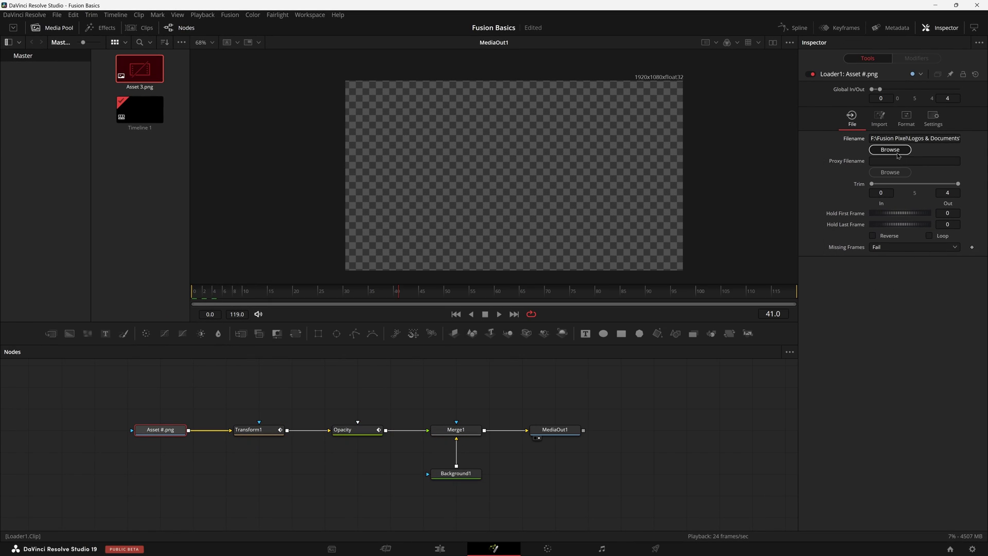
pyautogui.click(896, 153)
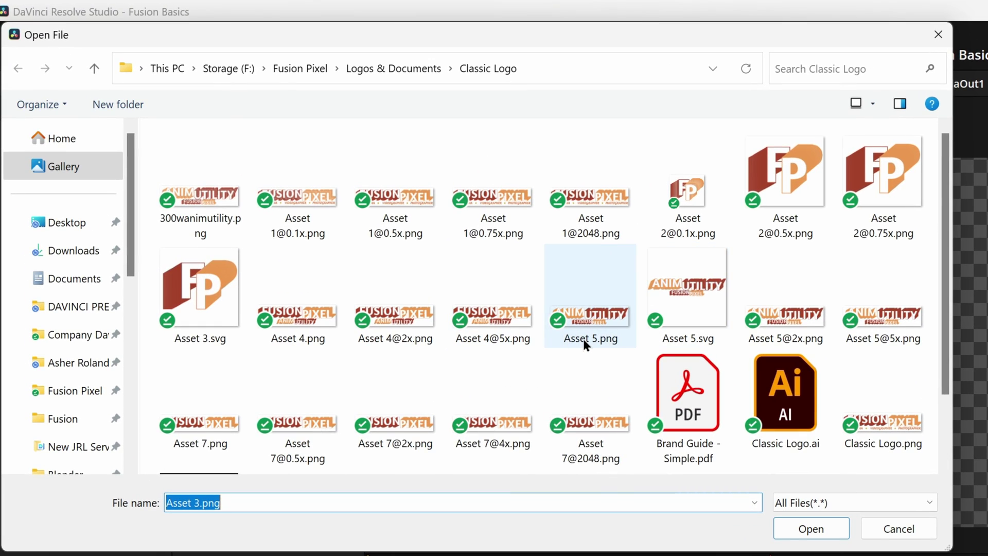
pyautogui.scroll(-2, 582, 339)
pyautogui.click(213, 420)
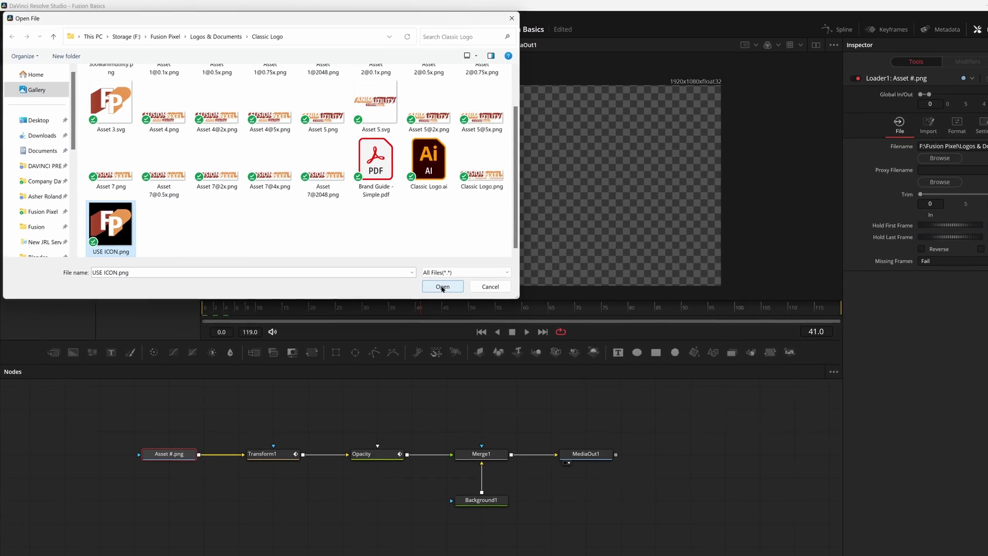
pyautogui.click(811, 528)
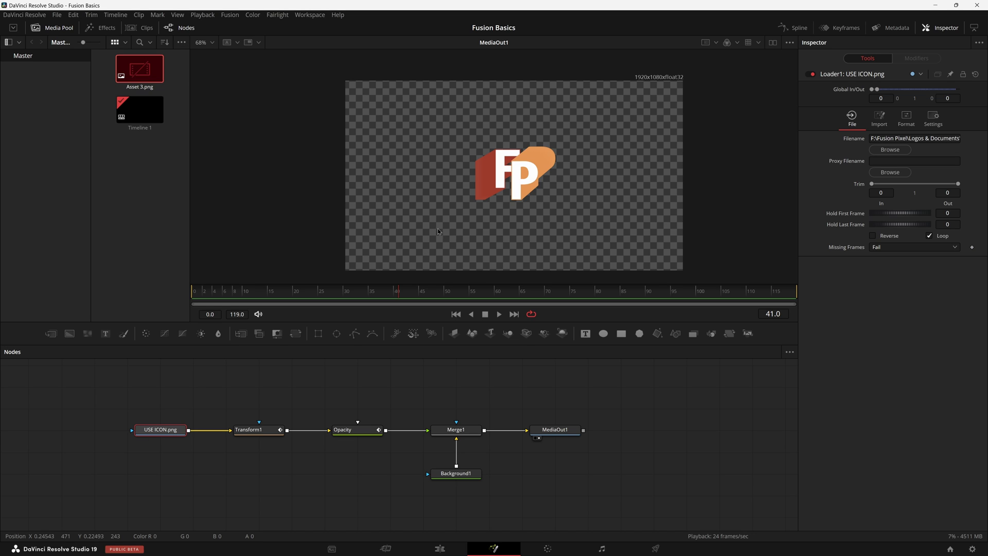
# Play the animation, then shorten the Loader filename to setting:\USE ICON.png
pyautogui.press('space')
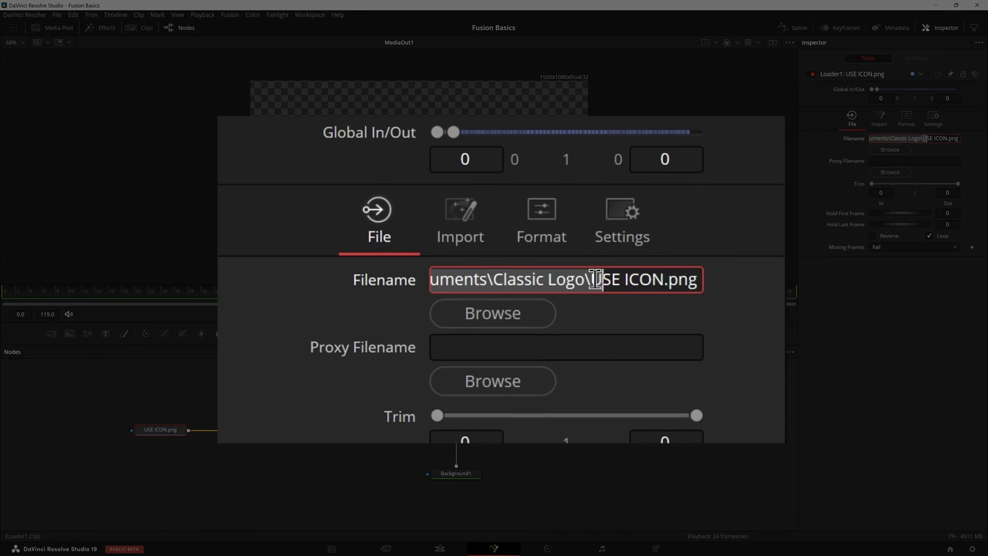
pyautogui.press('BackSpace')
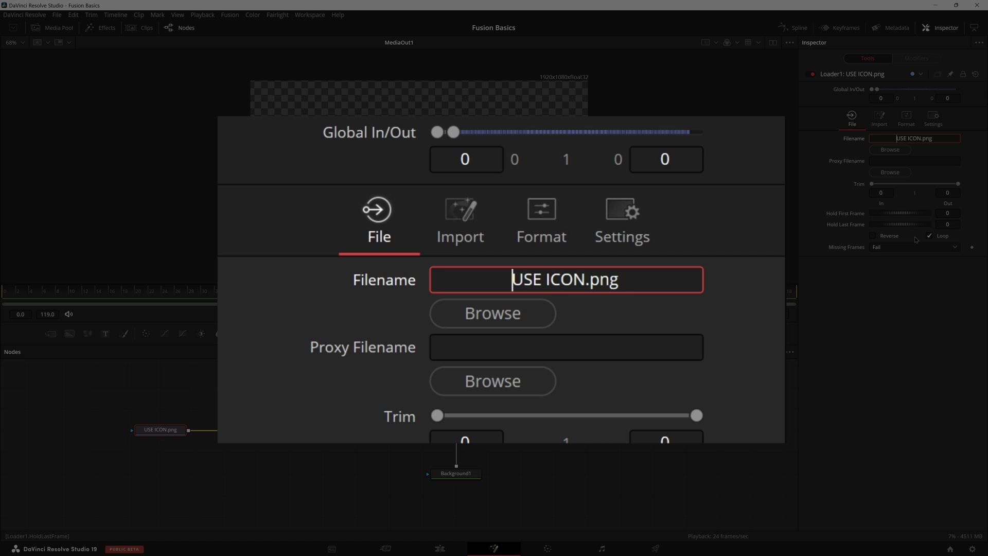
pyautogui.press('Return')
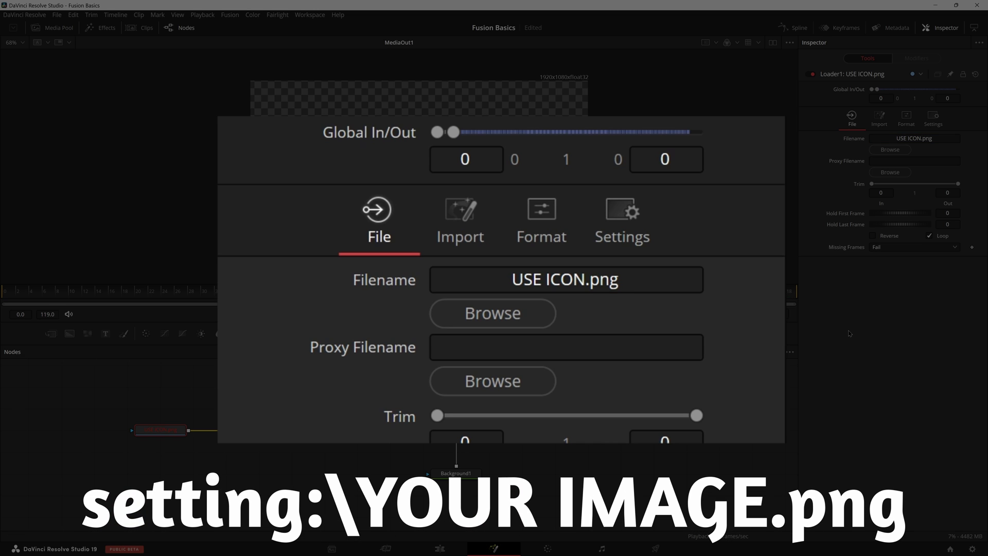
pyautogui.click(897, 138)
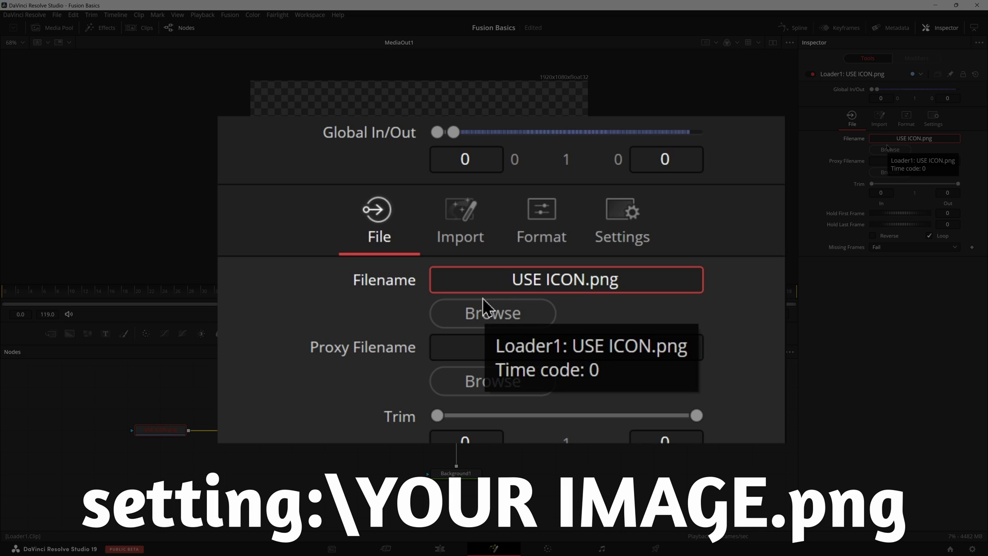
pyautogui.write('setting:\\')
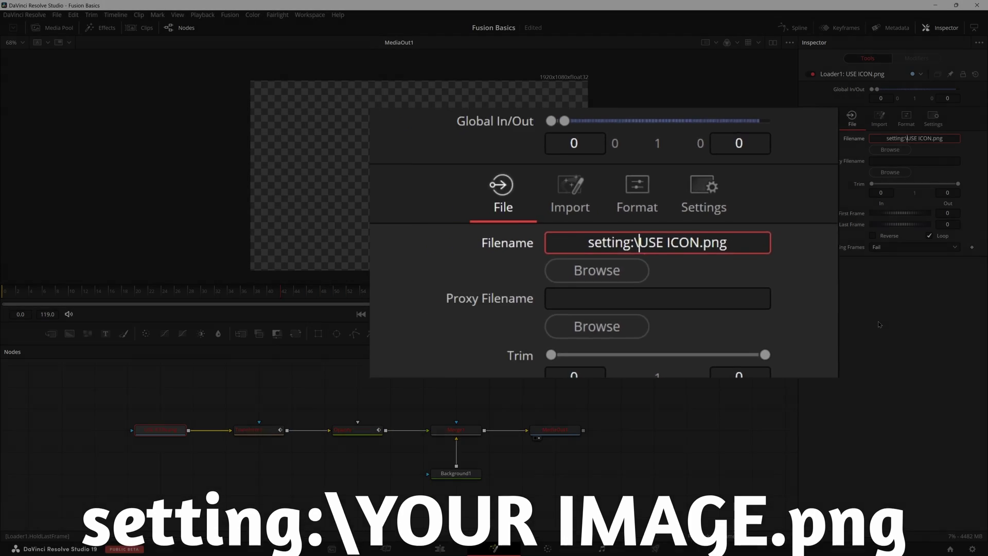
pyautogui.press('Return')
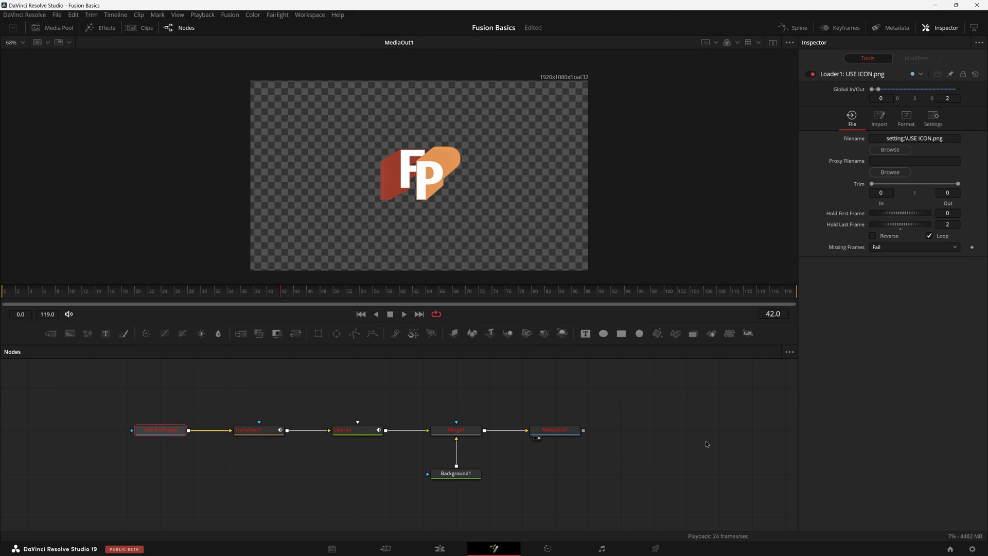
# Scrub the animation, inspect Transform1 and Opacity, then box-select the Loader-to-Background1 node chain
pyautogui.moveTo(266, 306); pyautogui.dragTo(308, 304)
pyautogui.click(257, 430)
pyautogui.click(356, 429)
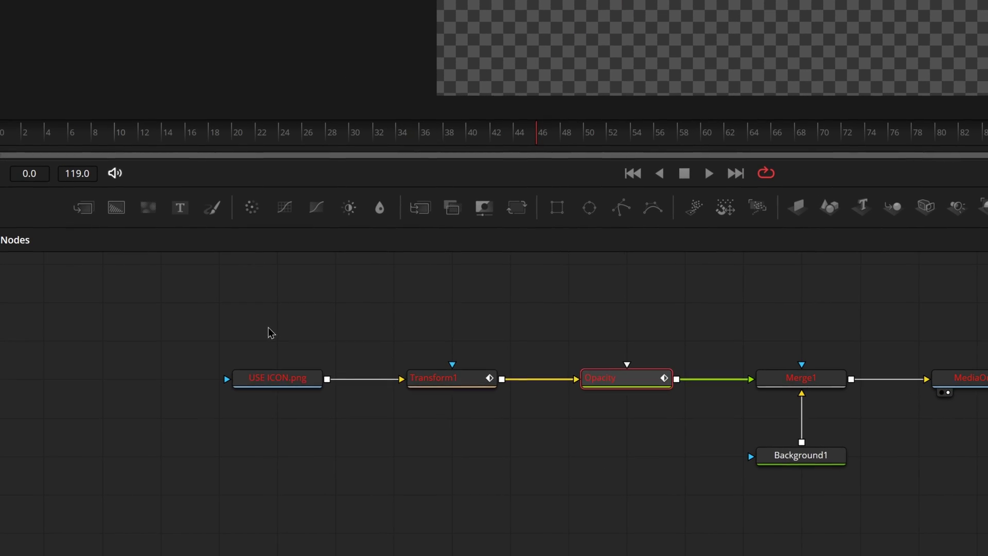
pyautogui.moveTo(155, 400); pyautogui.dragTo(472, 494)
pyautogui.moveTo(829, 498); pyautogui.dragTo(829, 498)
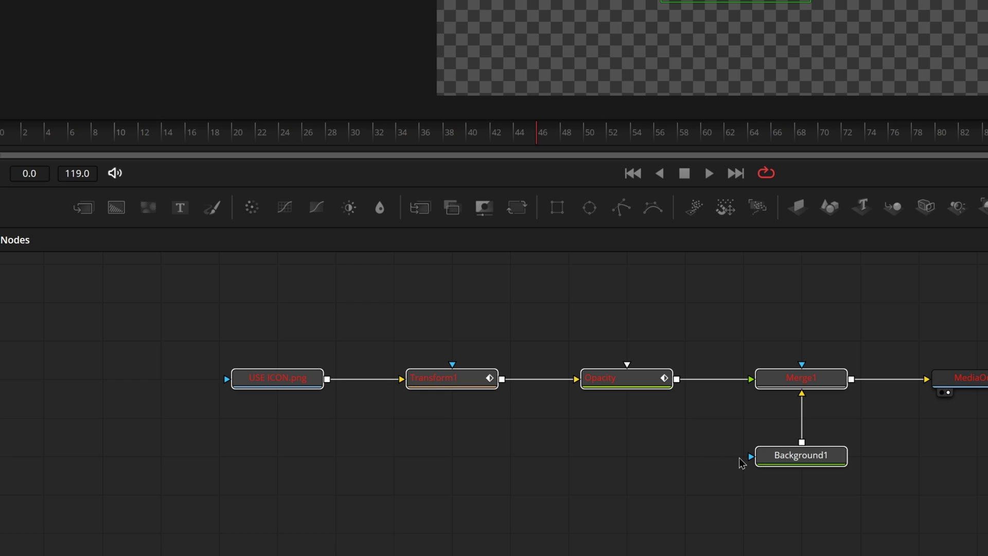
pyautogui.click(423, 384)
# Create a macro from the selected nodes, exporting Transform1's Size and Angle
pyautogui.rightClick(434, 387)
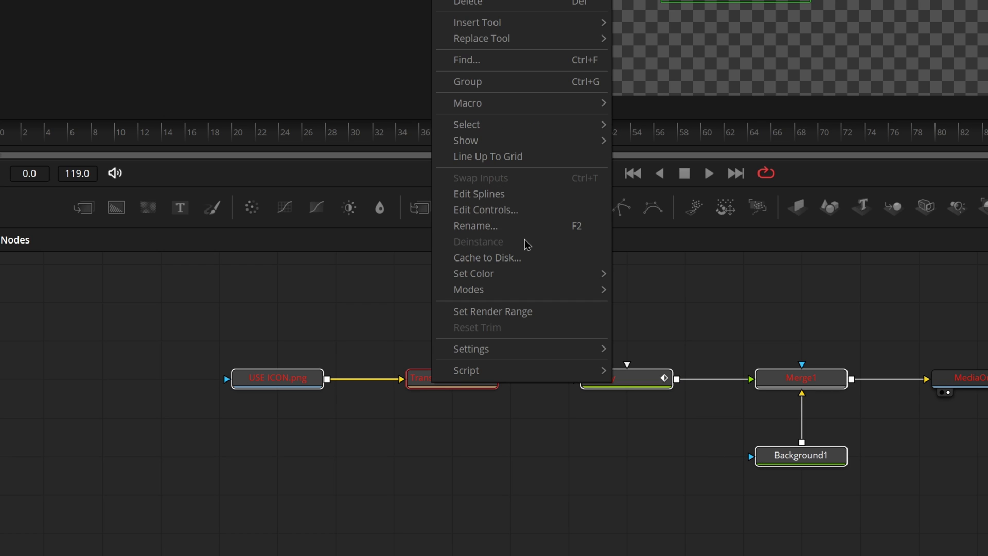
pyautogui.moveTo(494, 103)
pyautogui.click(664, 103)
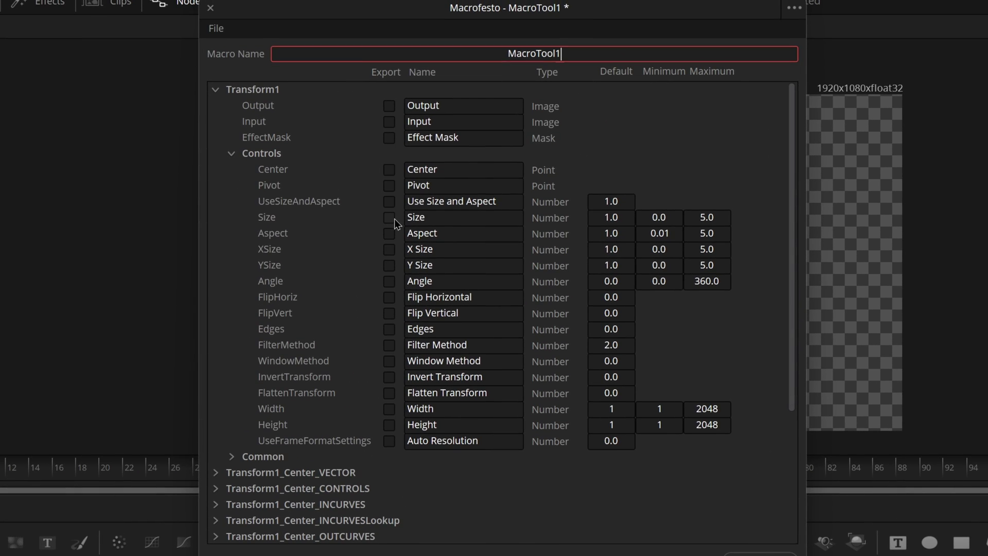
pyautogui.click(390, 218)
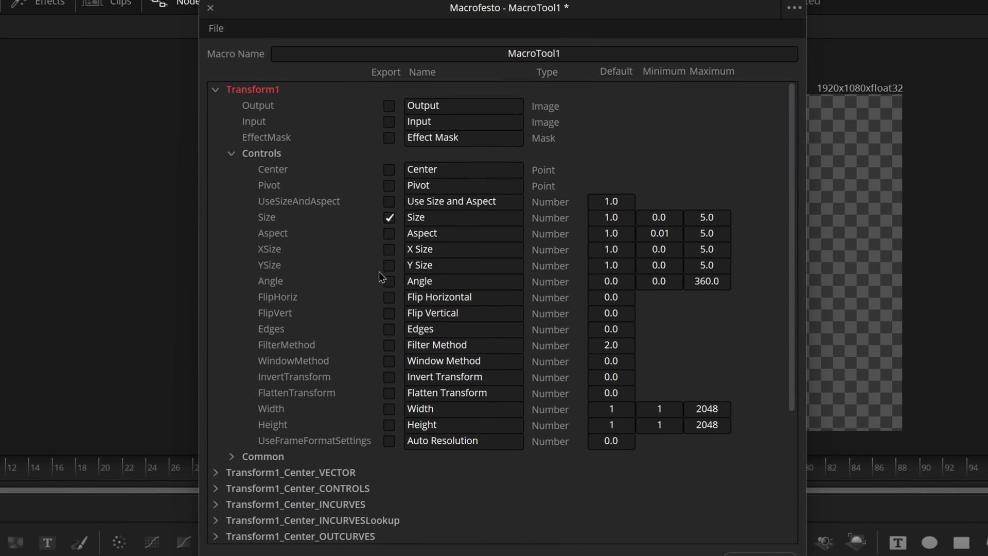
pyautogui.click(389, 281)
# Expose the opacity Value and Merge1 Output, and name the macro My Logo Animation
pyautogui.press('Left')
pyautogui.click(216, 234)
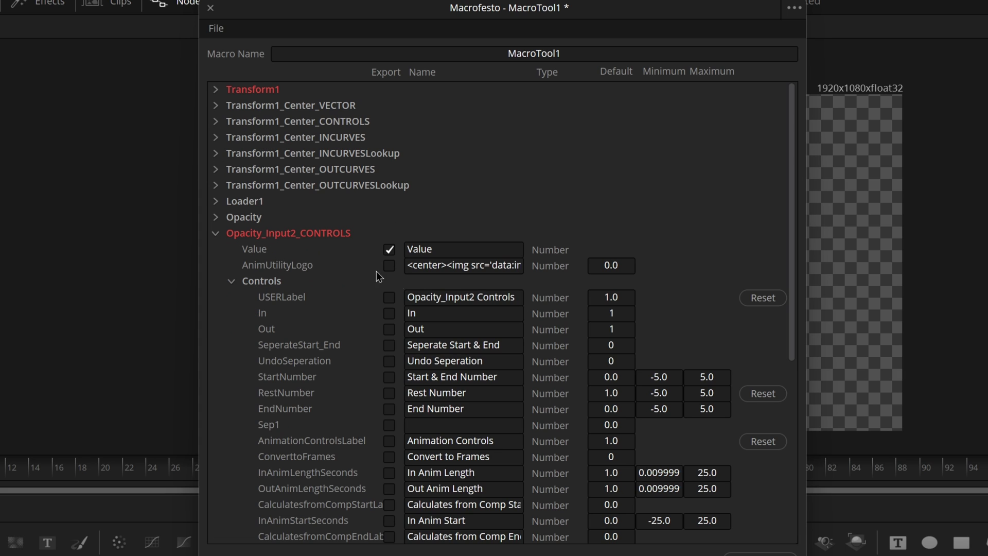
pyautogui.press('Left')
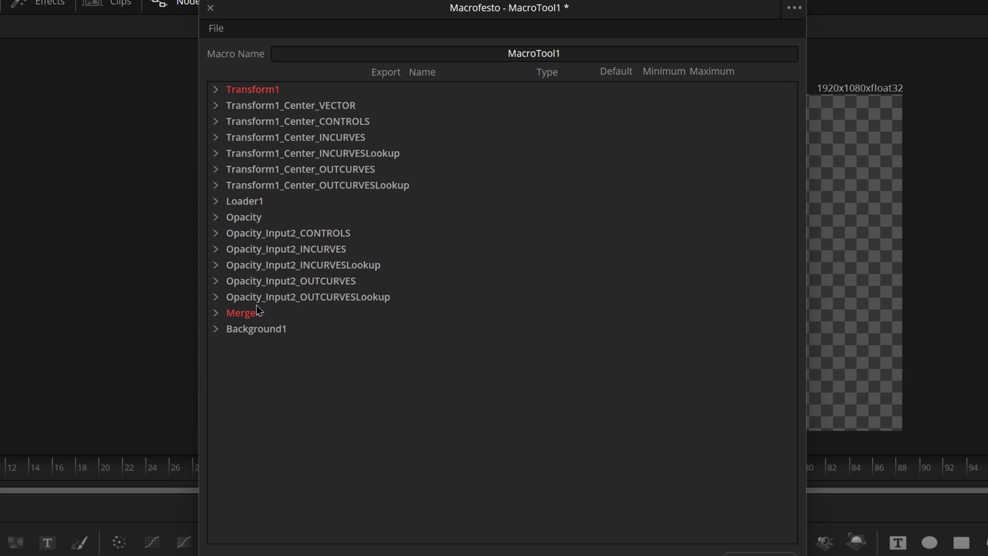
pyautogui.click(216, 313)
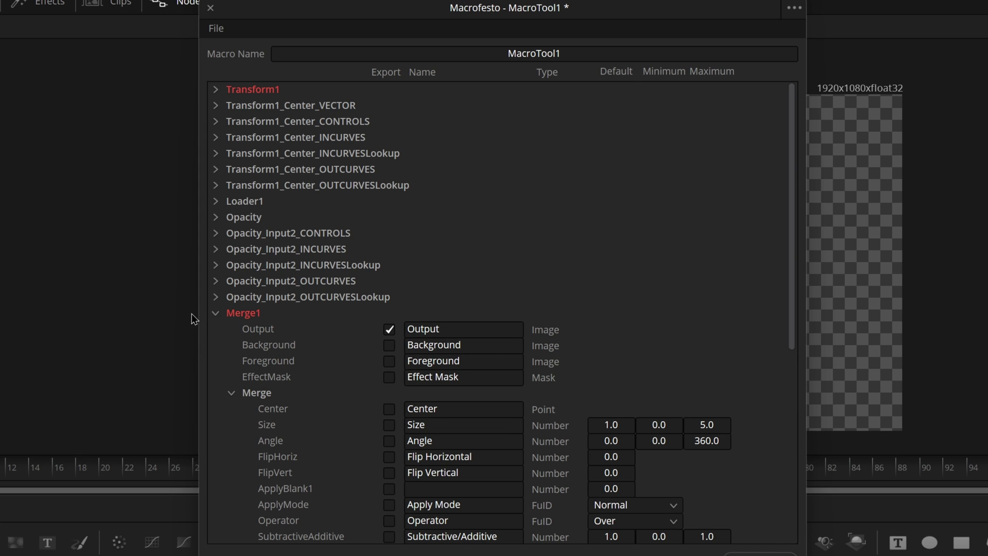
pyautogui.click(215, 312)
pyautogui.click(541, 53)
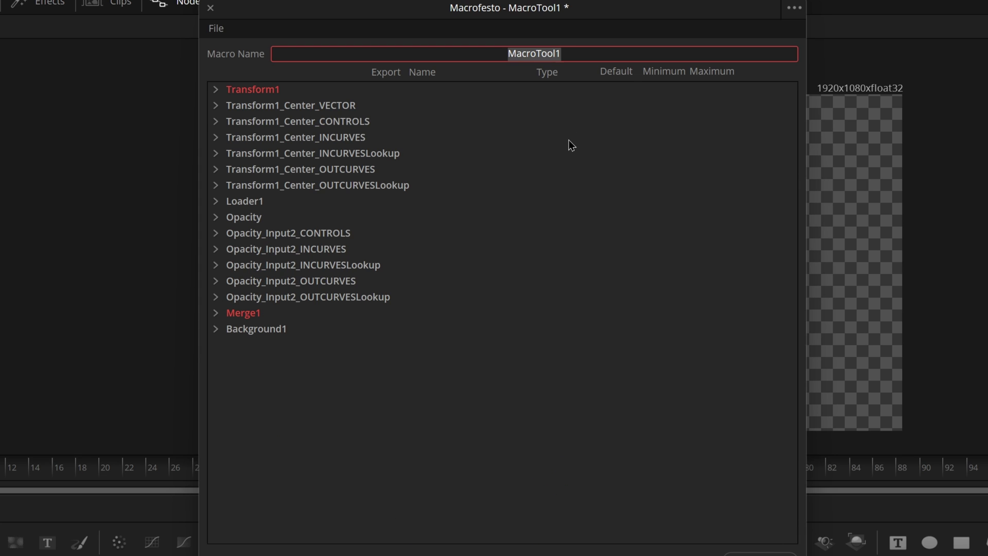
pyautogui.write('My Logo')
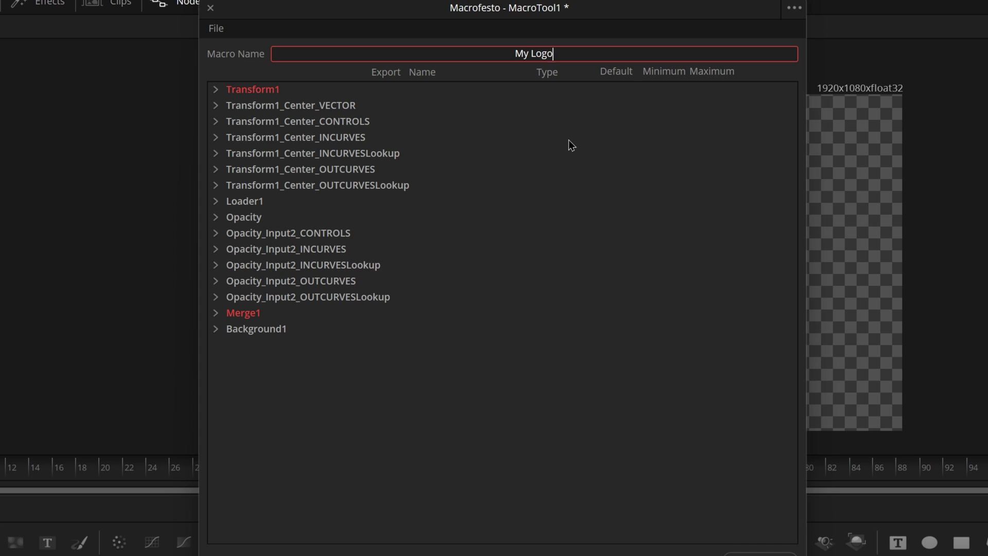
pyautogui.write(' Animation')
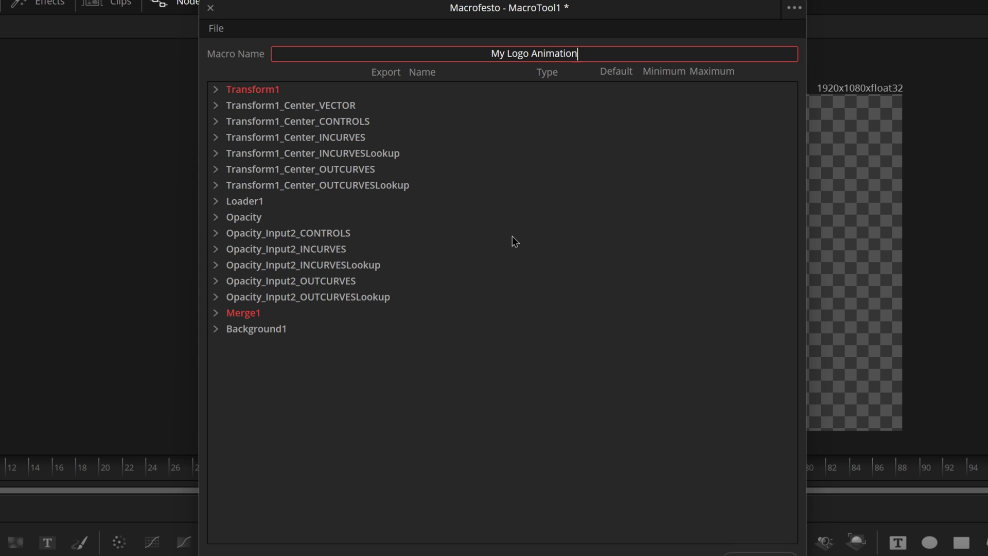
pyautogui.click(221, 31)
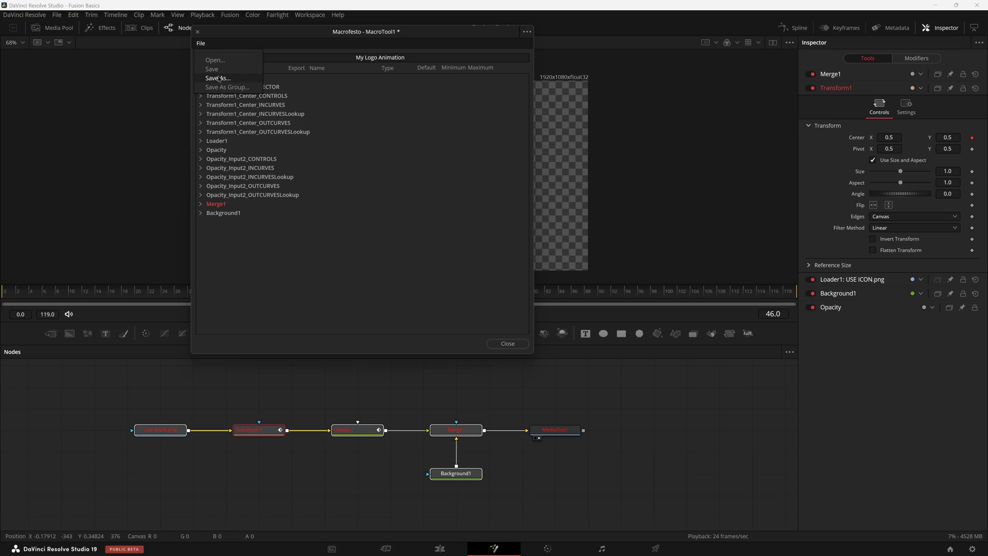
# Save As the macro into DAVINCI PRESETS as My Logo Animation.setting
pyautogui.click(217, 78)
pyautogui.moveTo(208, 19); pyautogui.dragTo(278, 25)
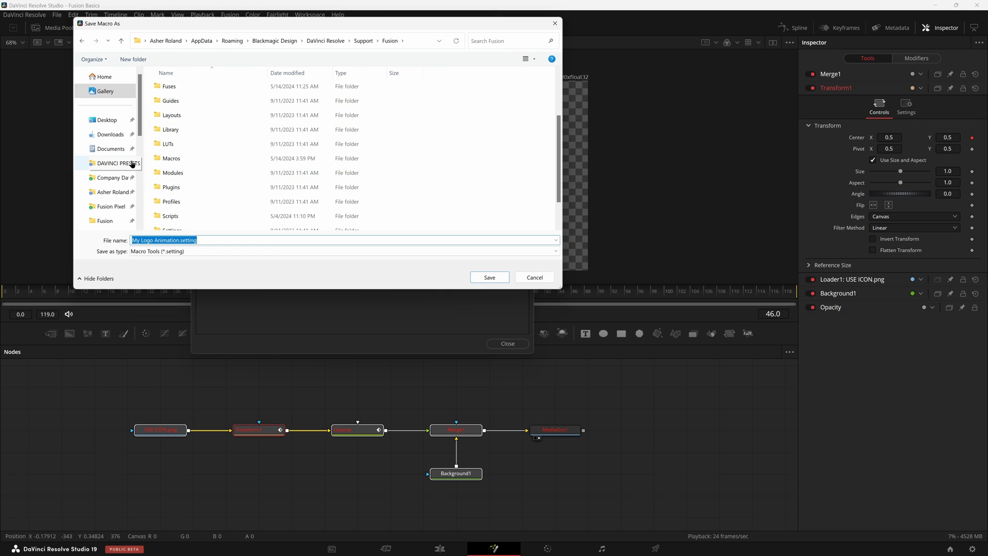
pyautogui.click(111, 163)
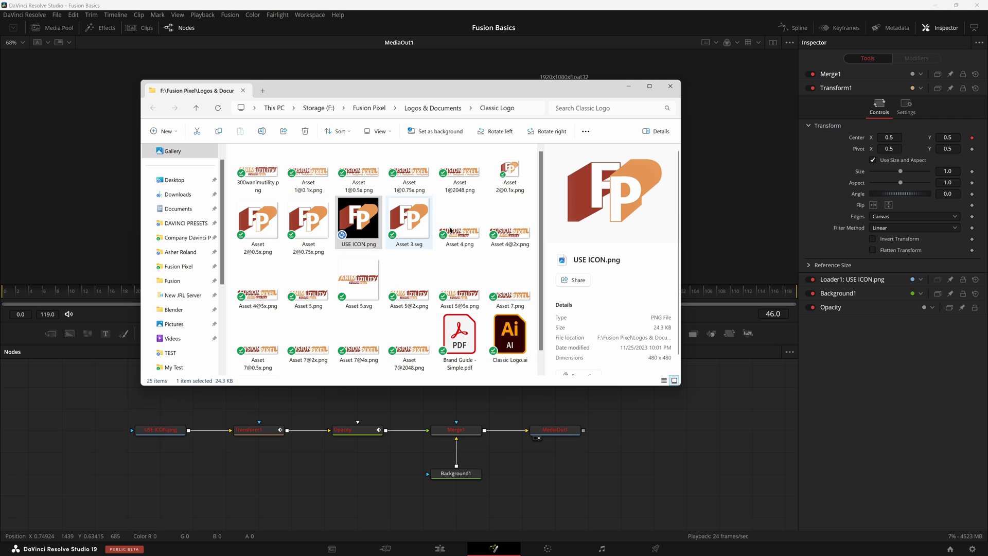
# Copy My Logo Animation.setting from the DAVINCI PRESETS folder
pyautogui.click(263, 91)
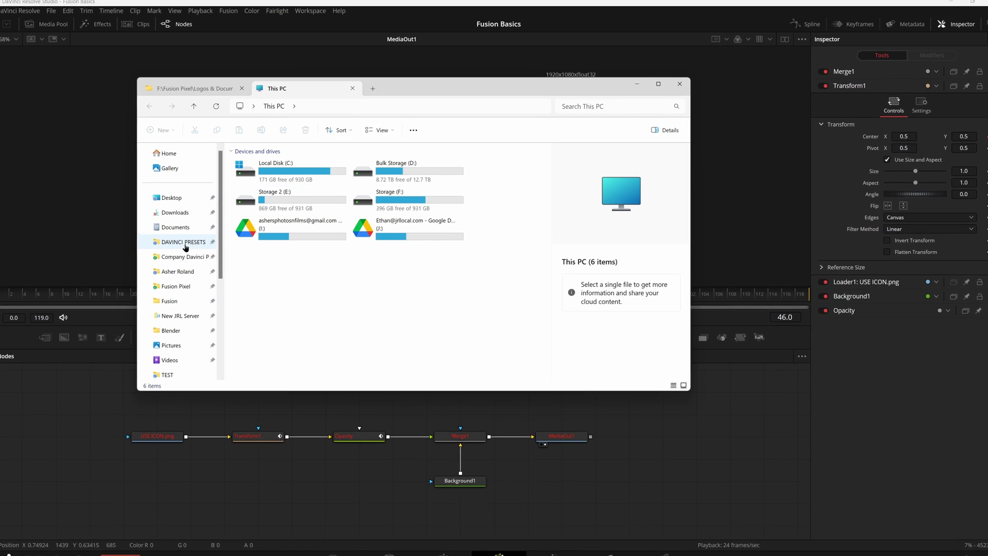
pyautogui.click(184, 242)
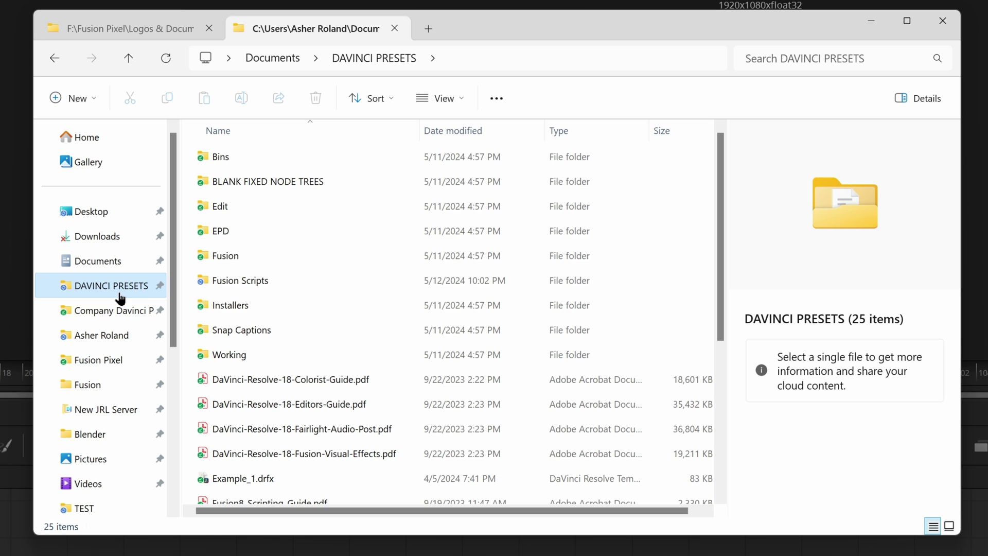
pyautogui.scroll(-3, 288, 296)
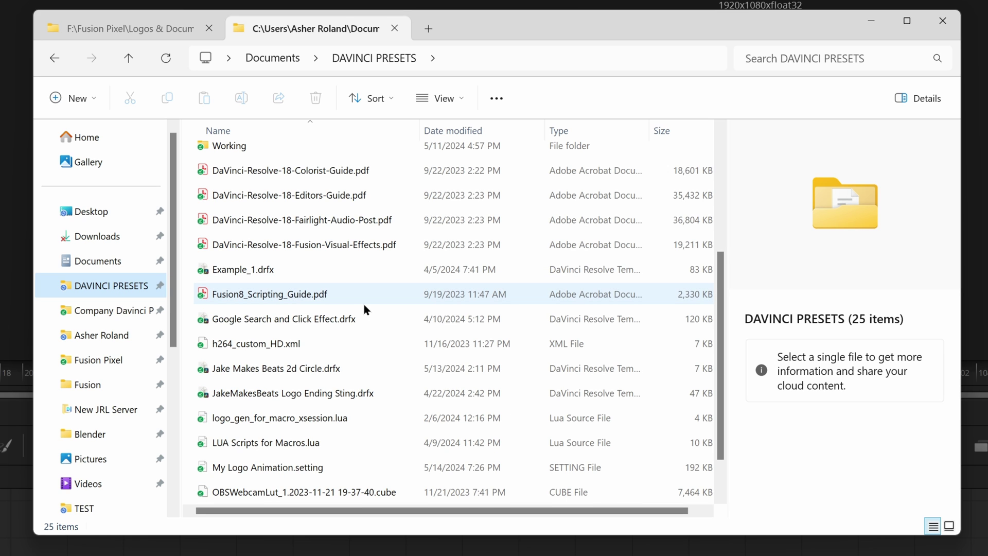
pyautogui.scroll(-1, 363, 305)
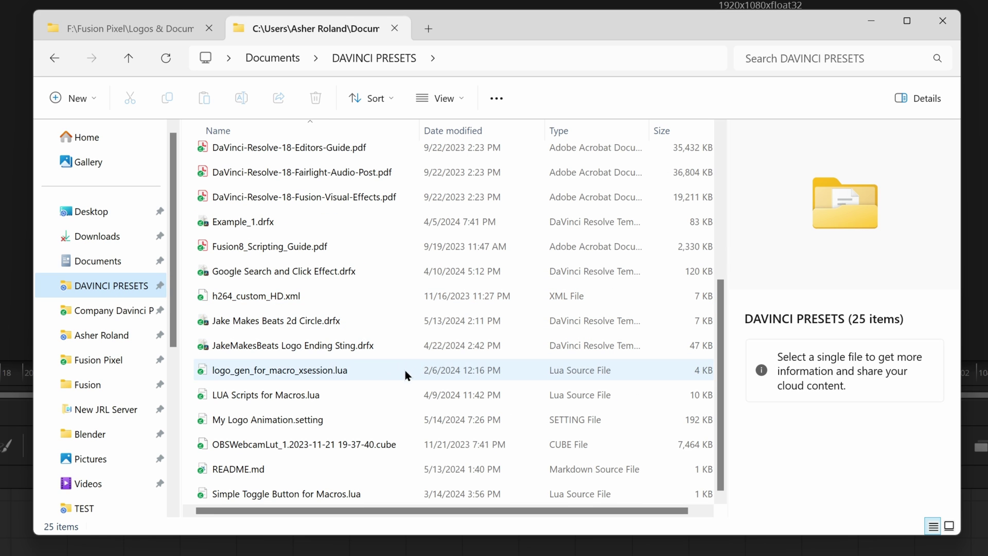
pyautogui.click(263, 418)
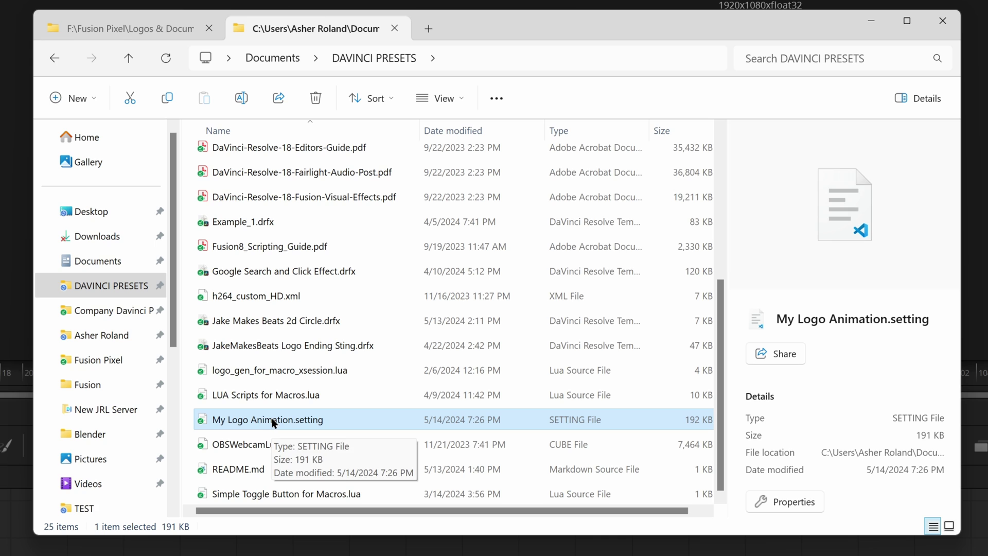
pyautogui.scroll(4, 269, 415)
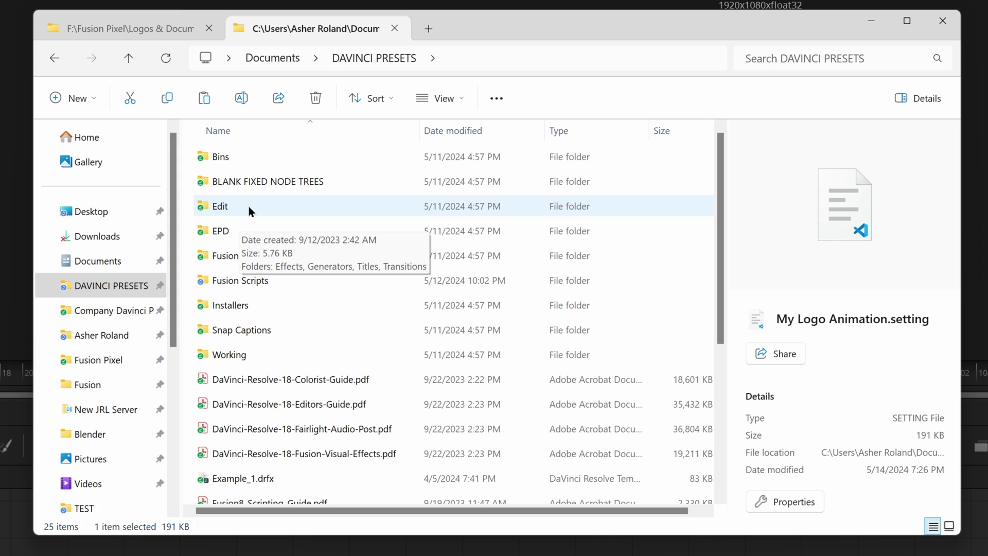
# Paste it into Edit\Generators\FusionPixelStudios\Animations, then return to Company Davinci Preset Creation
pyautogui.click(42, 310)
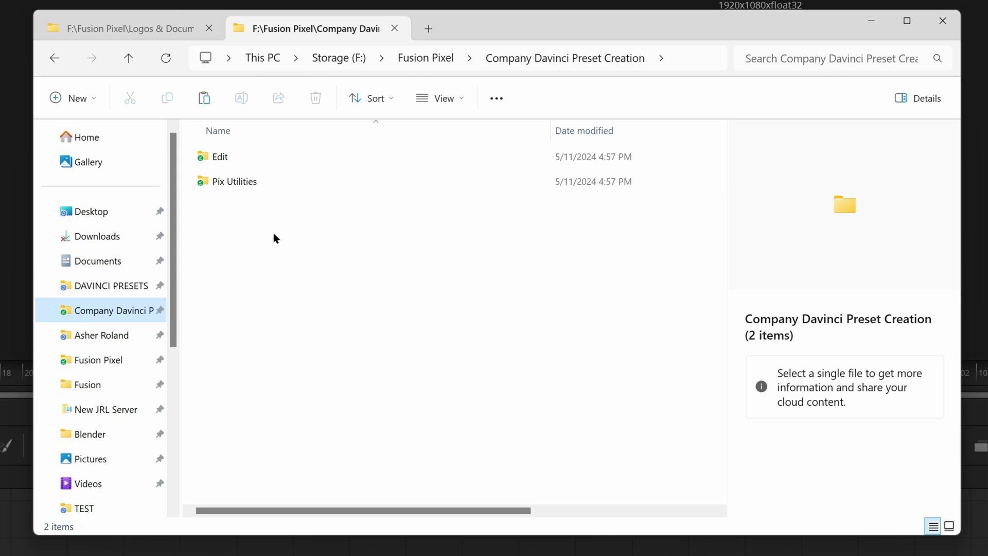
pyautogui.doubleClick(231, 161)
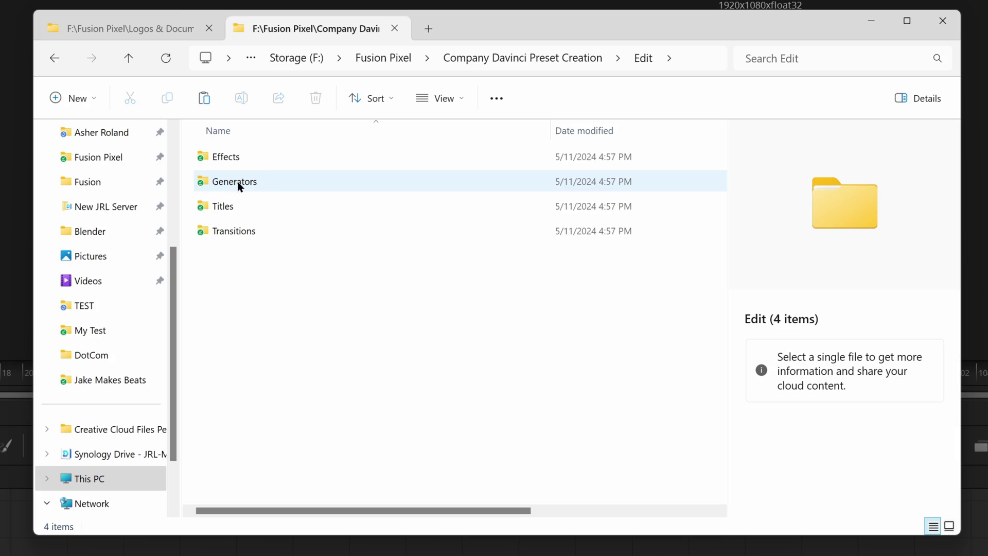
pyautogui.doubleClick(261, 187)
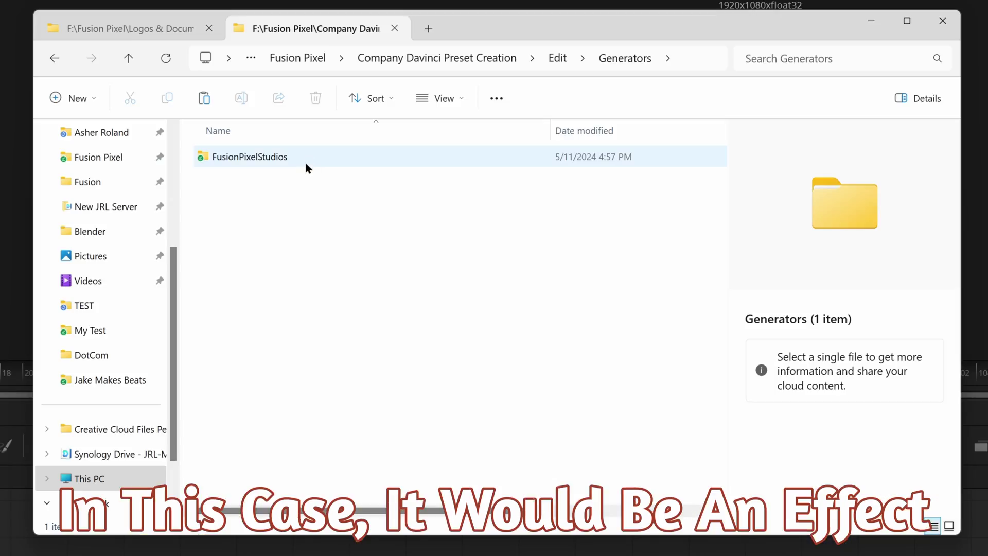
pyautogui.doubleClick(244, 160)
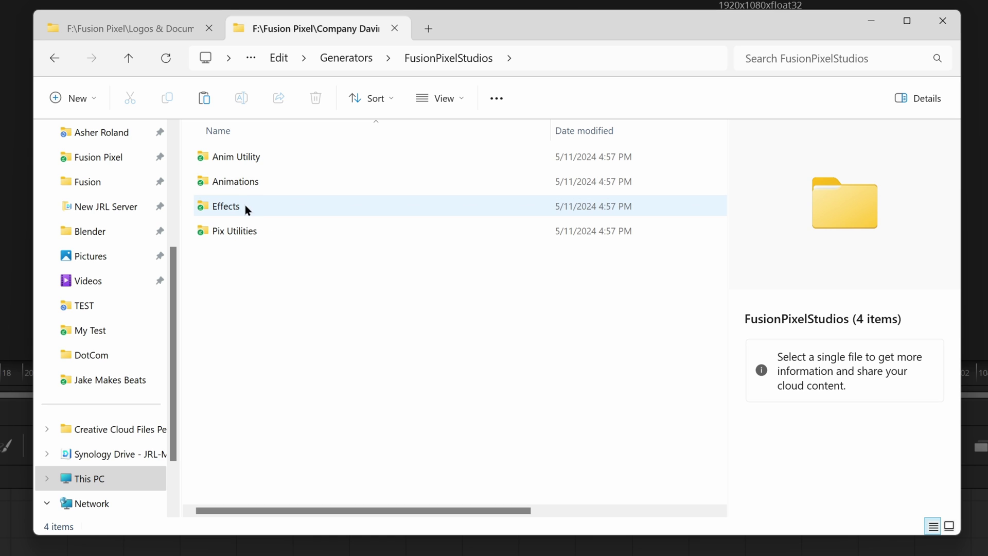
pyautogui.doubleClick(241, 181)
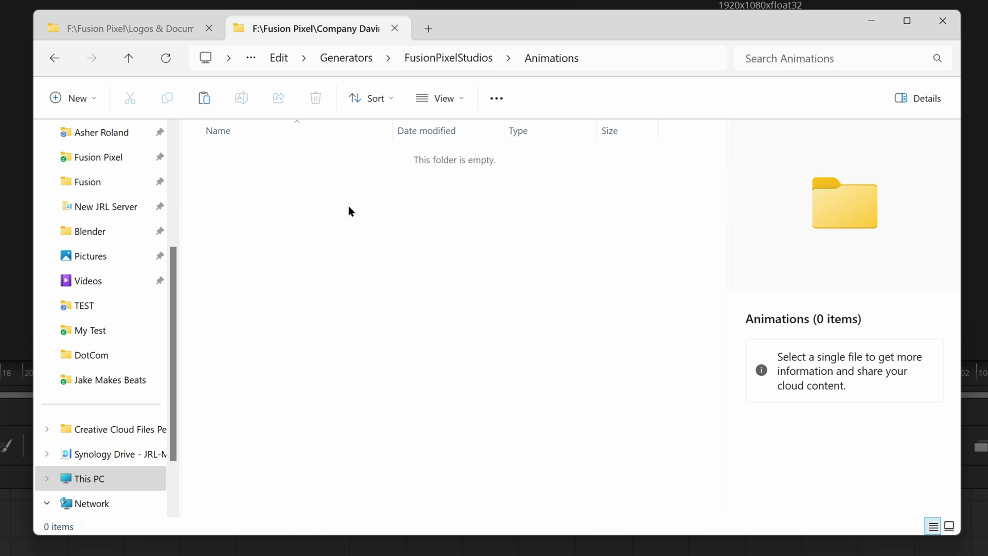
pyautogui.hotkey('ctrl', 'v')
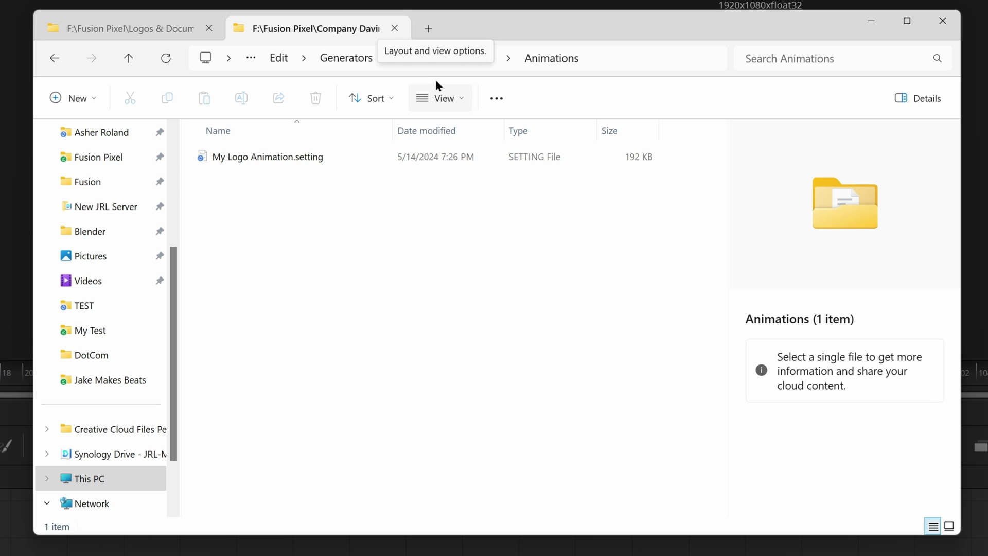
pyautogui.hotkey('alt', 'Left')
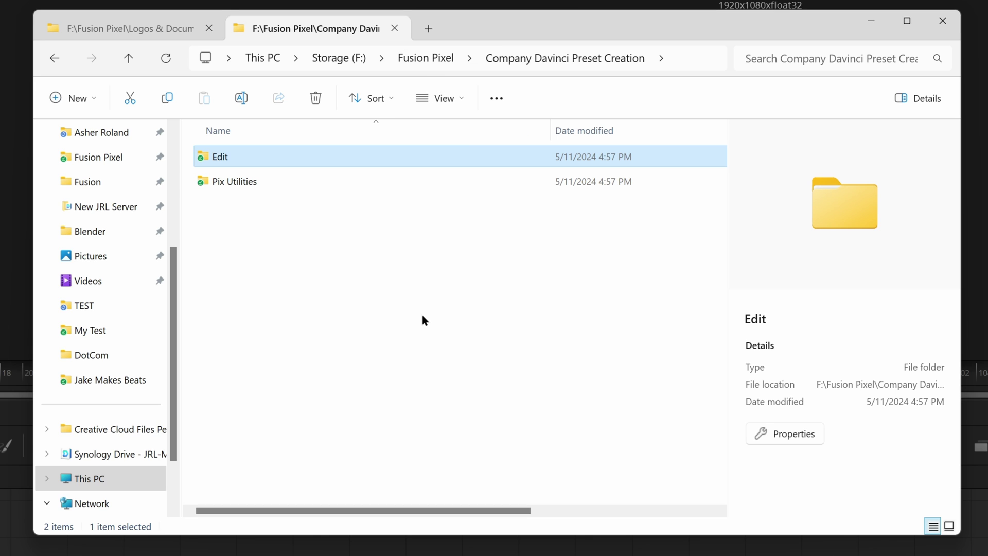
# Archive the Edit folder with 7-Zip as My Cool Logo Animation Tutorial.drfx
pyautogui.doubleClick(229, 158)
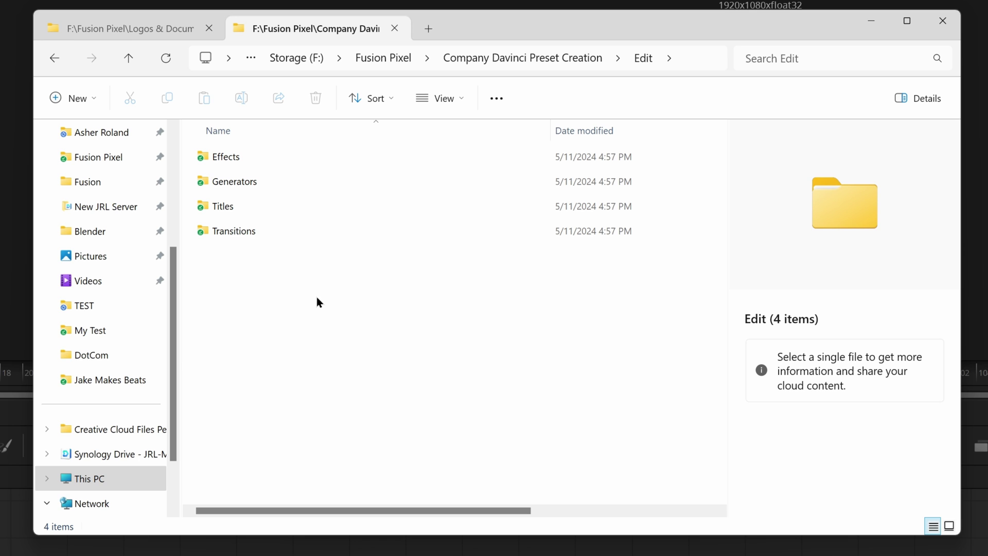
pyautogui.click(529, 62)
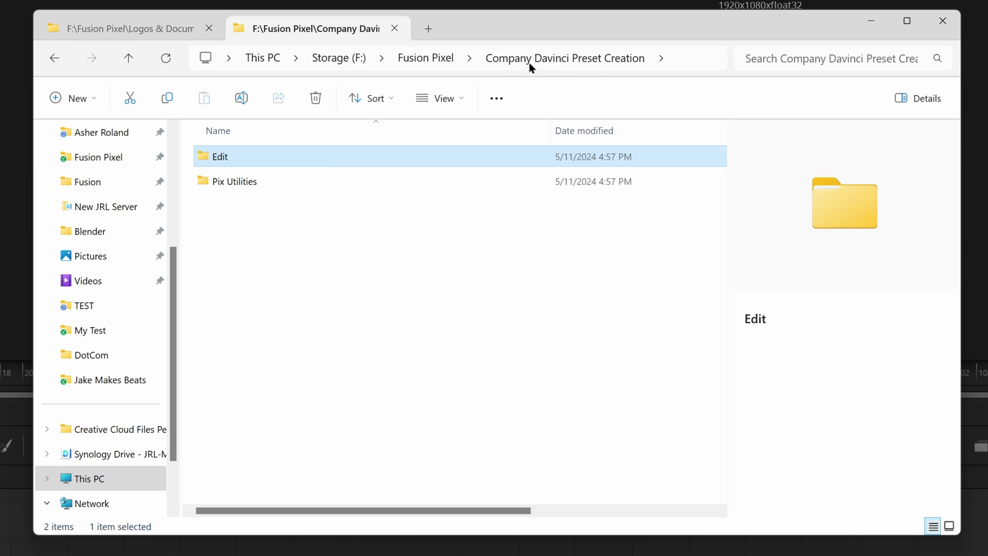
pyautogui.rightClick(220, 157)
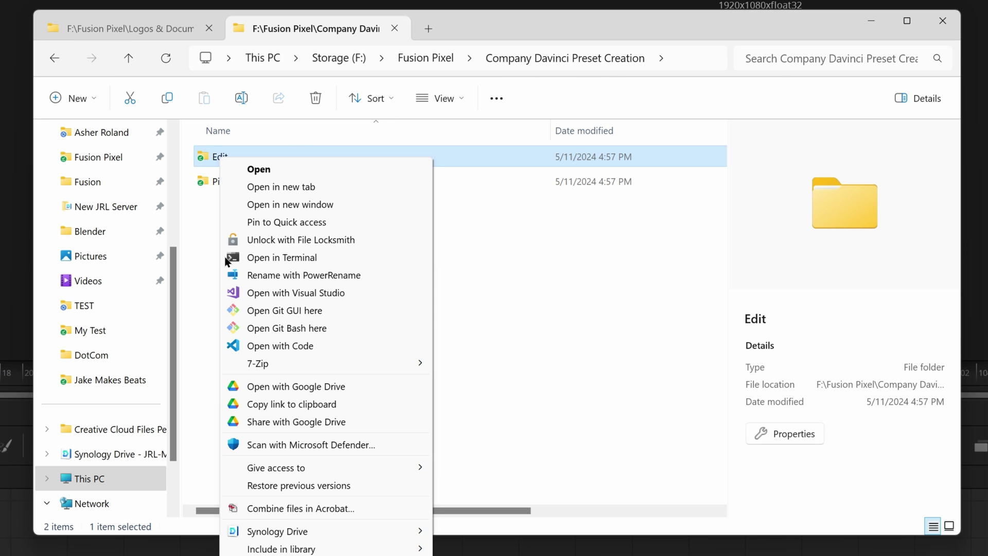
pyautogui.moveTo(299, 366)
pyautogui.click(475, 360)
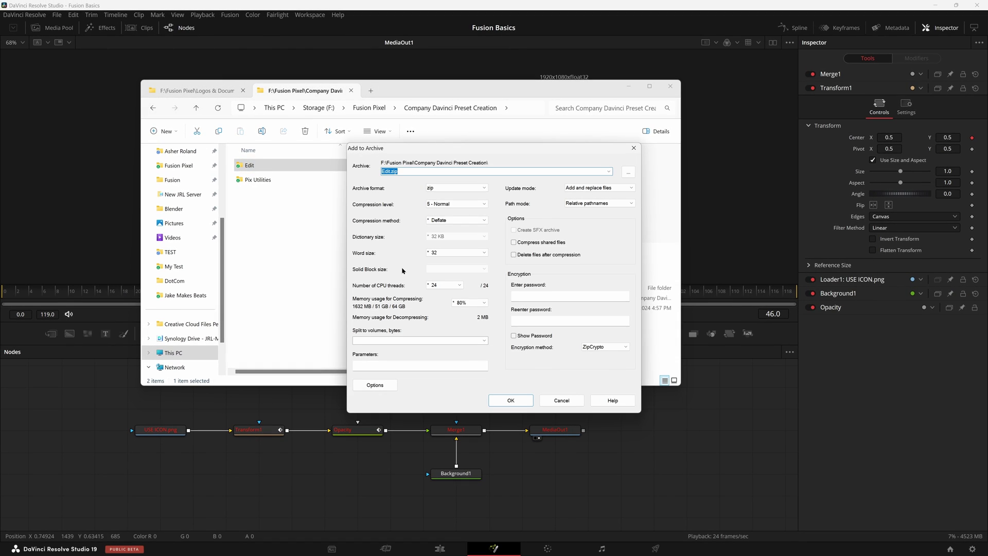
pyautogui.write('M')
pyautogui.press('Return')
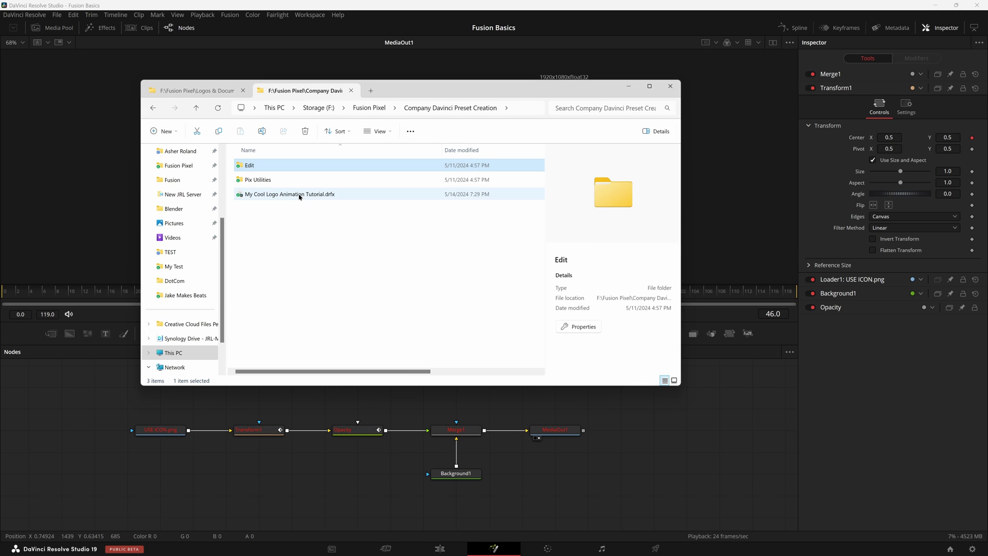
pyautogui.click(245, 194)
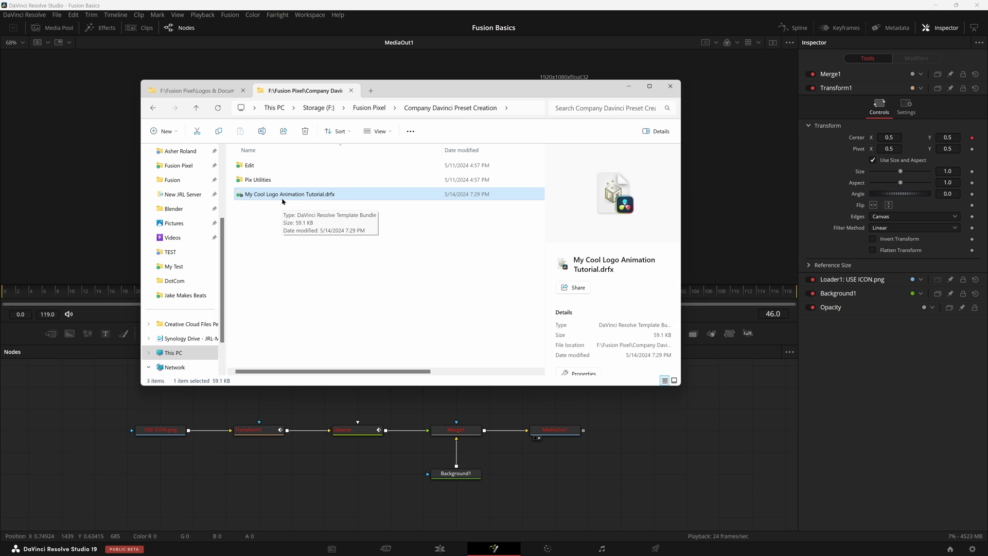
# Install the .drfx bundle in DaVinci Resolve and switch to the Edit page
pyautogui.click(481, 6)
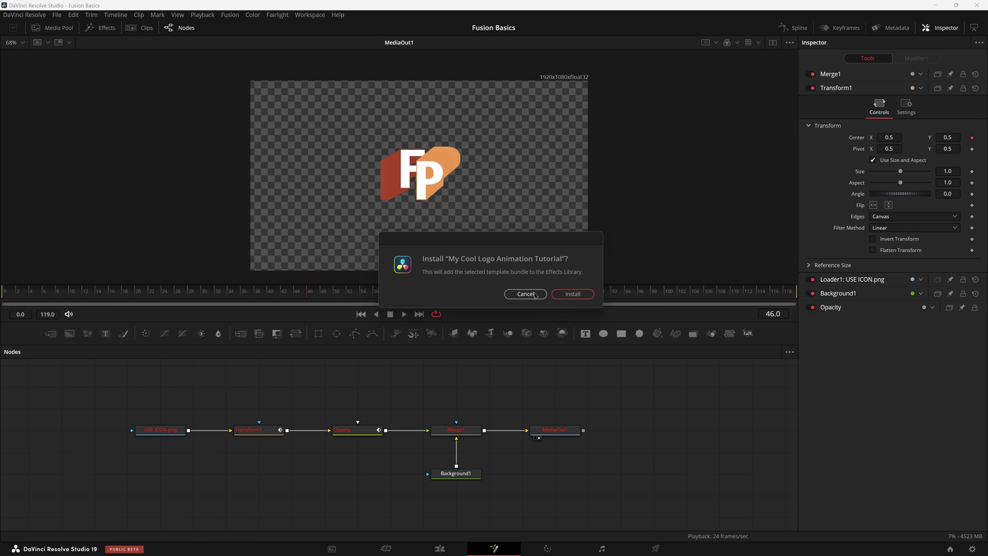
pyautogui.click(569, 294)
pyautogui.click(440, 547)
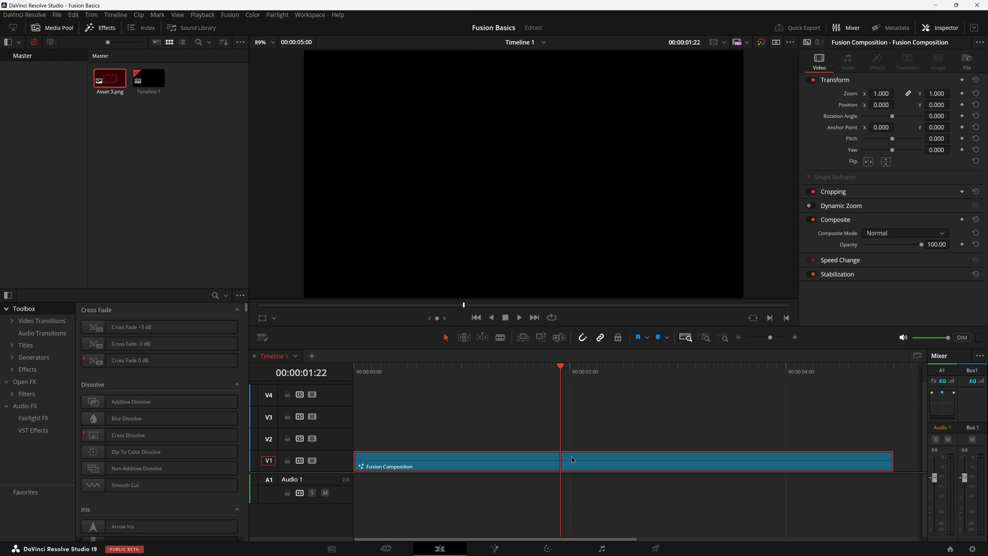
# Place My Logo Animation from Generators > FusionPixelStudios on V1 and open it in Fusion
pyautogui.scroll(-3, 571, 459)
pyautogui.click(34, 356)
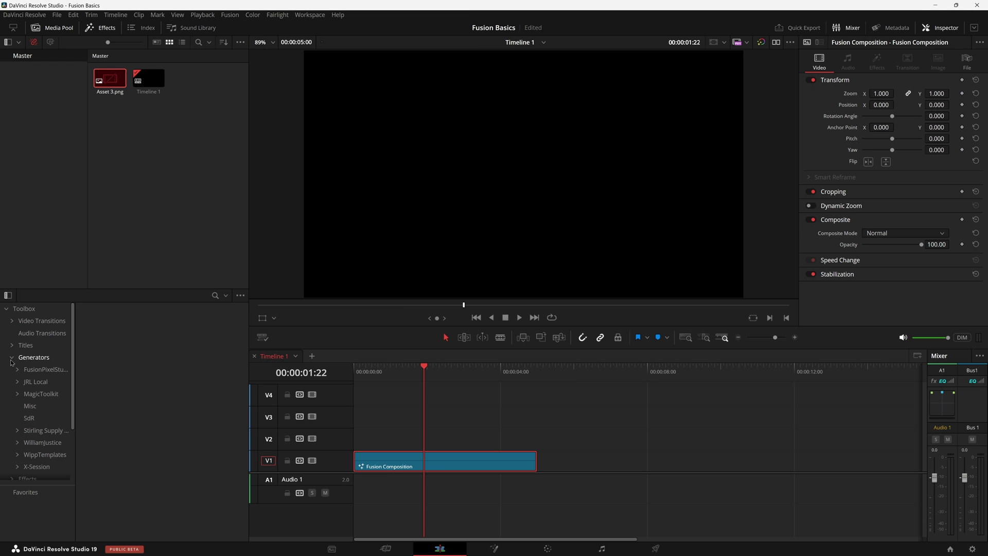
pyautogui.click(33, 369)
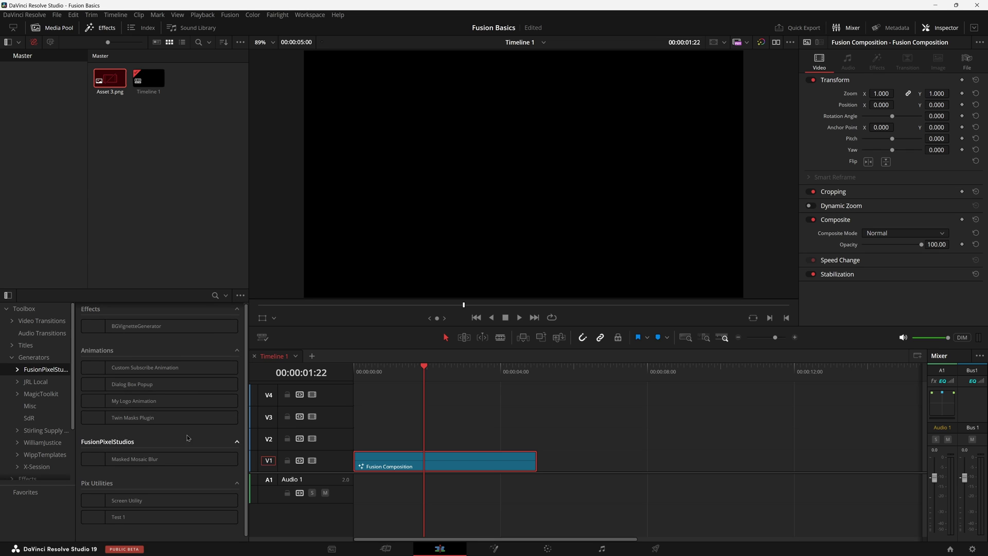
pyautogui.moveTo(127, 408); pyautogui.dragTo(626, 461)
pyautogui.click(658, 407)
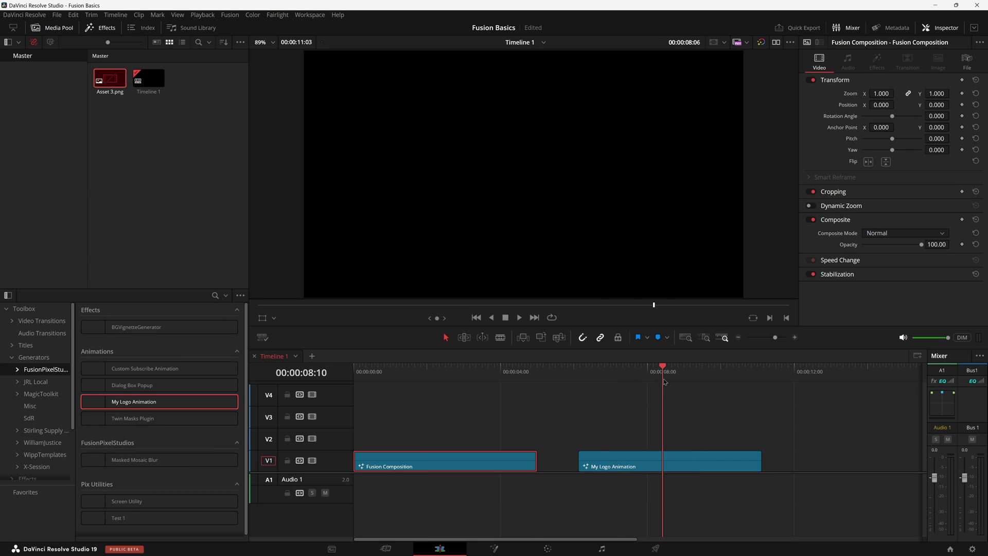
pyautogui.click(681, 459)
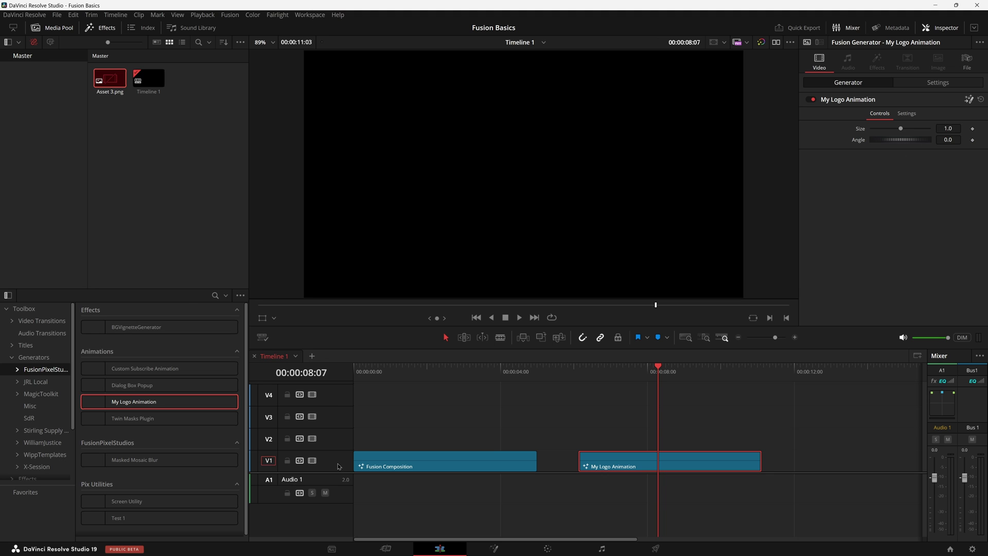
pyautogui.hotkey('shift', '5')
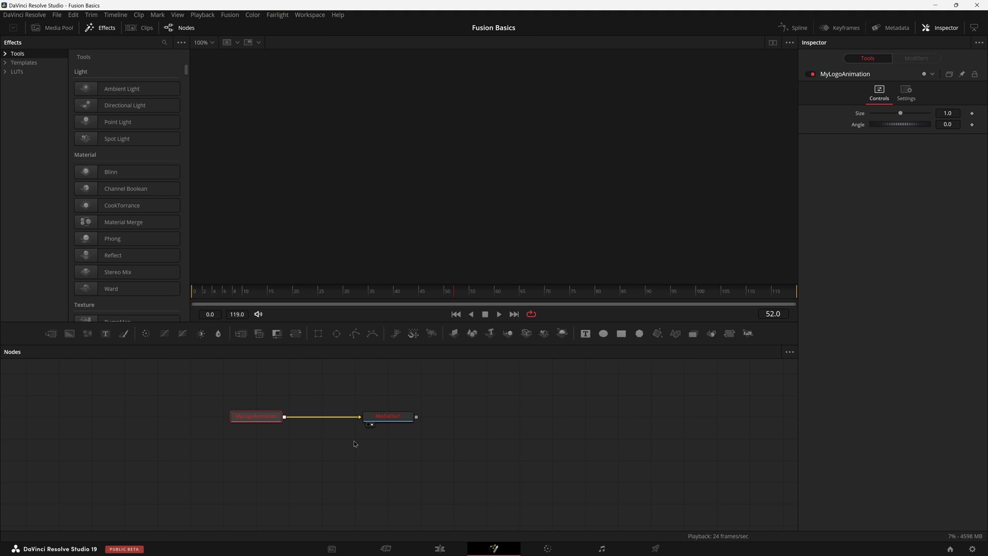
# Browse to the bundle's Edit\Generators\FusionPixelStudios\Animations folder in File Explorer
pyautogui.hotkey('alt', 'Tab')
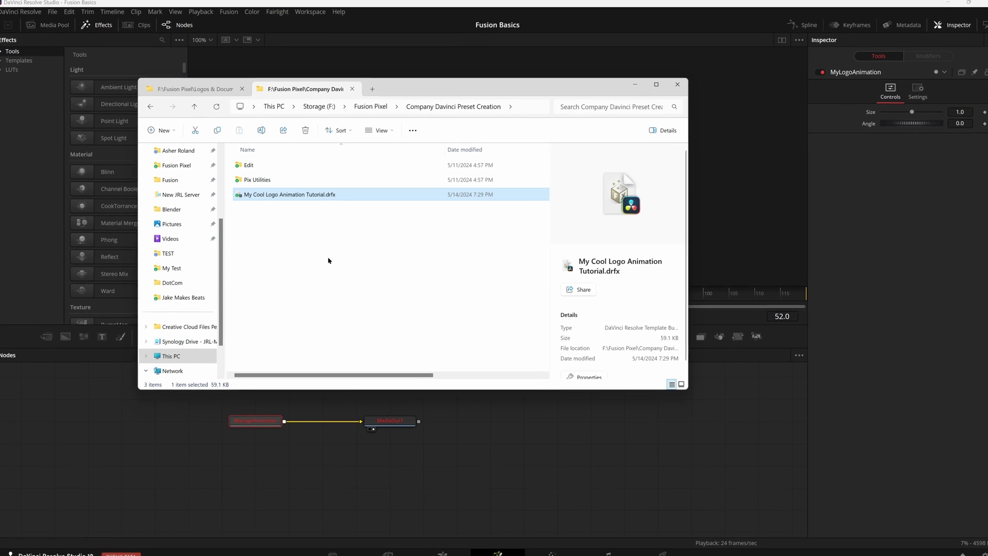
pyautogui.click(254, 169)
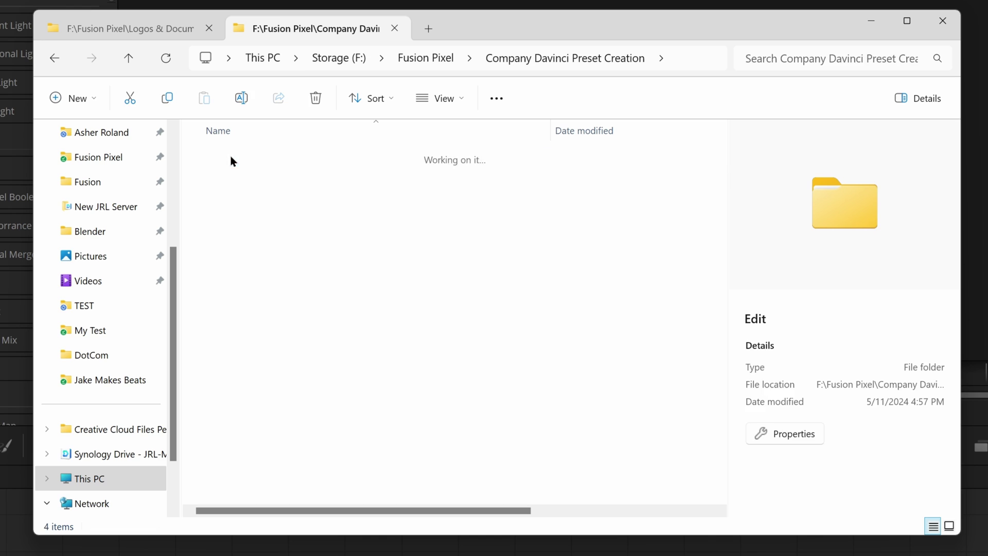
pyautogui.doubleClick(242, 183)
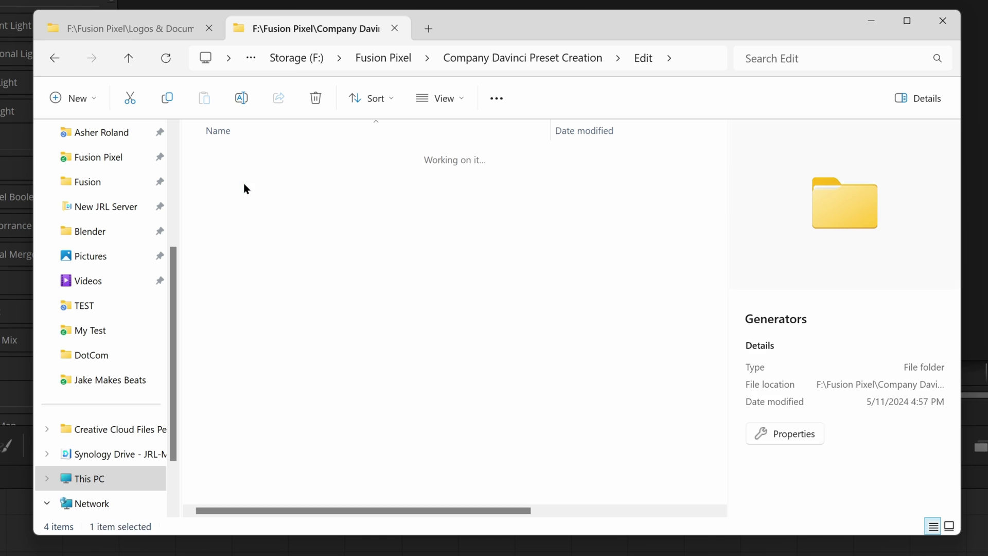
pyautogui.doubleClick(242, 163)
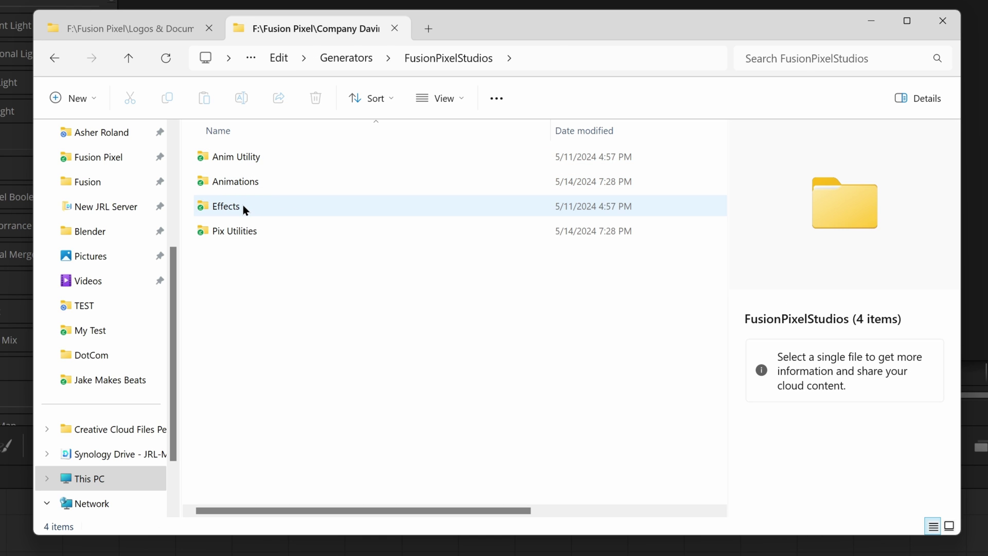
pyautogui.doubleClick(258, 183)
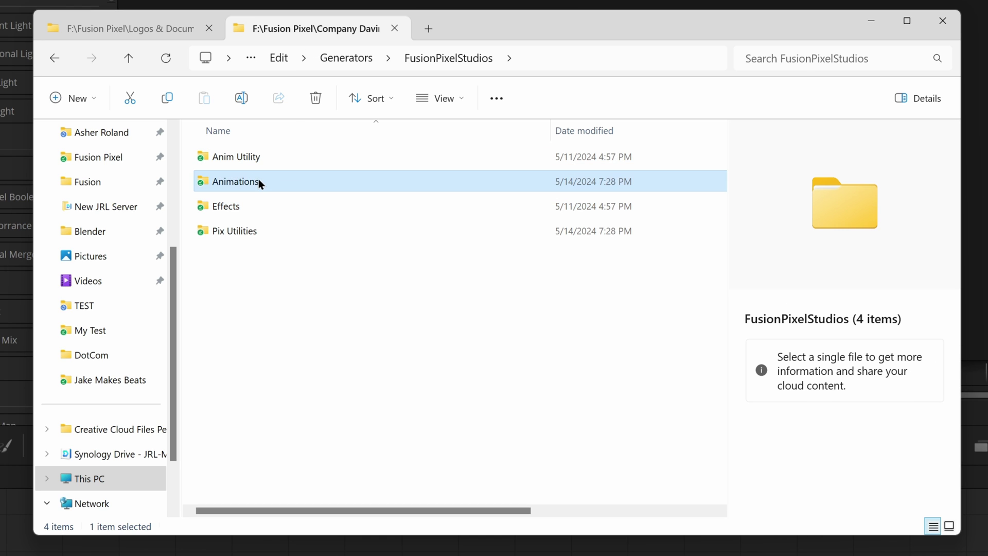
# Copy USE ICON.png from the Classic Logo tab and paste it into Animations
pyautogui.click(130, 31)
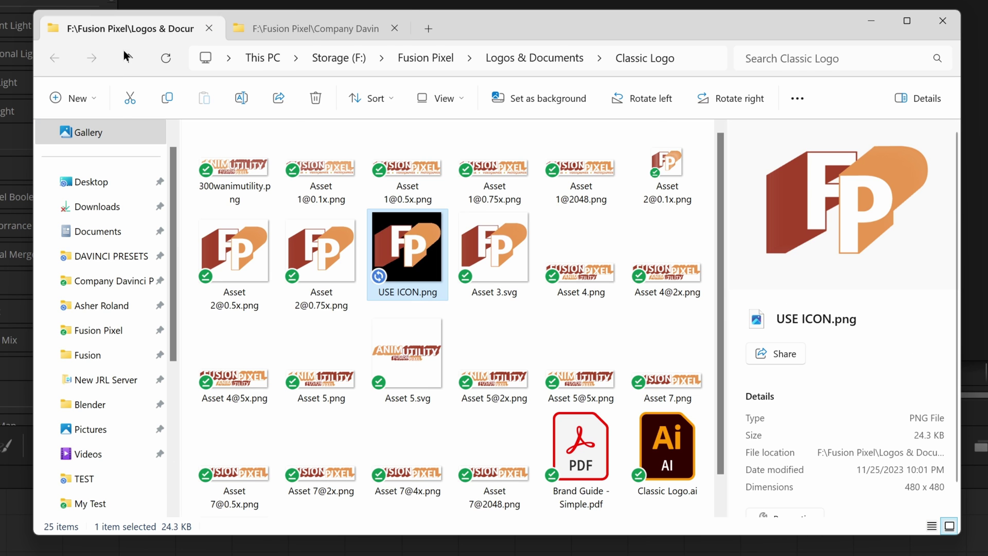
pyautogui.rightClick(393, 251)
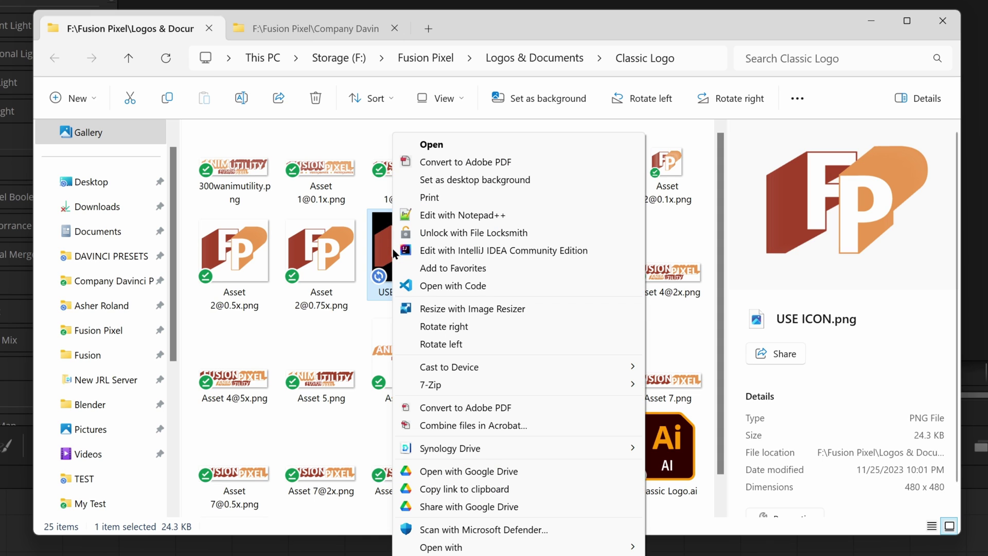
pyautogui.press('Escape')
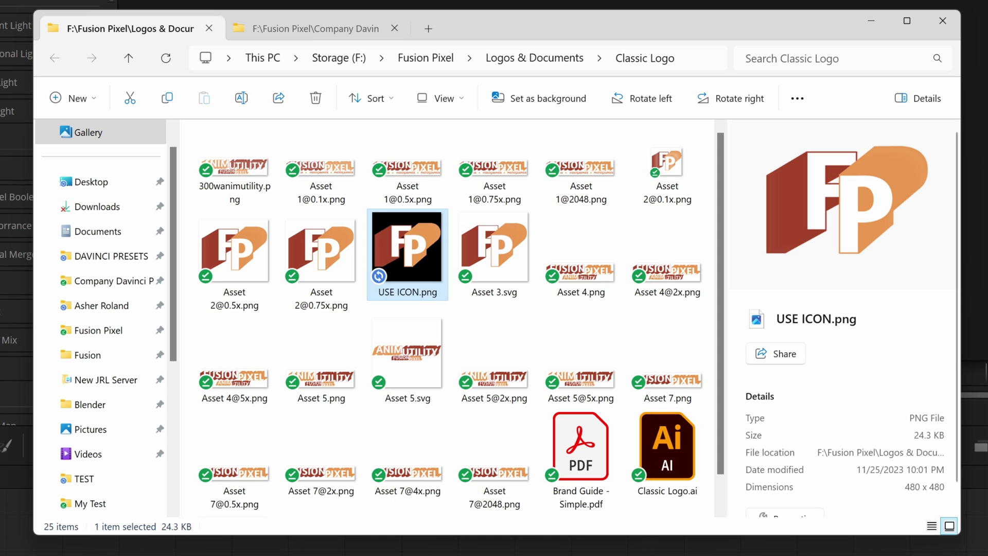
pyautogui.click(320, 35)
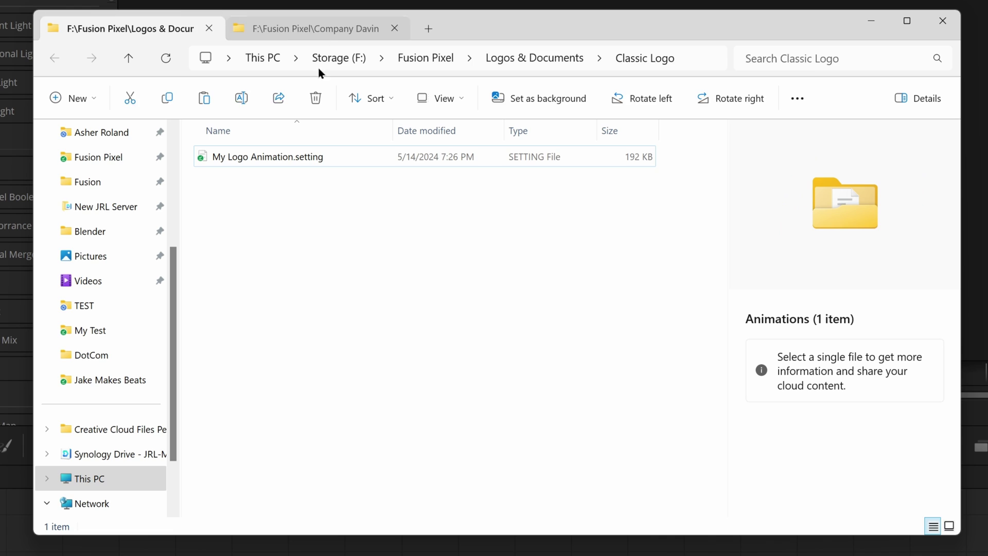
pyautogui.hotkey('ctrl', 'v')
pyautogui.click(304, 241)
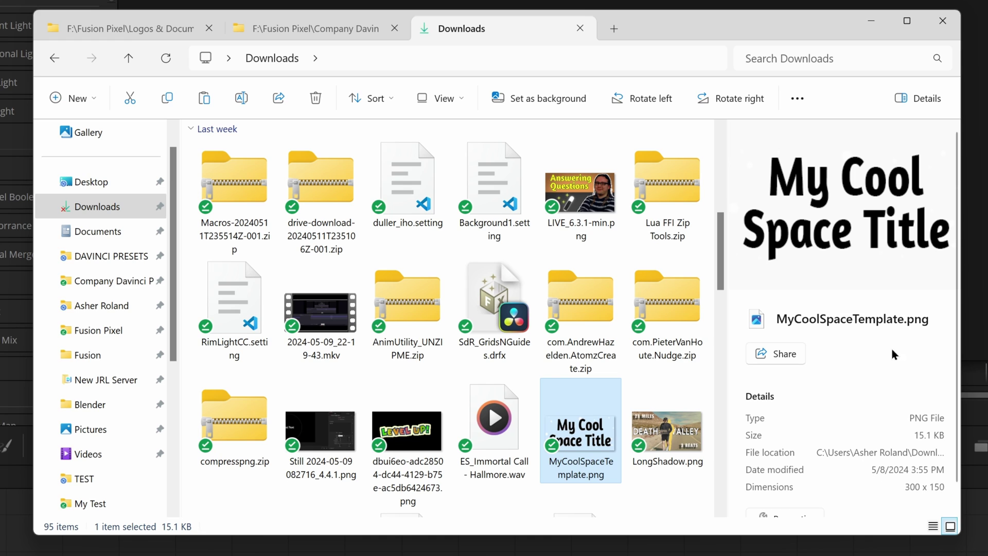
# Copy MyCoolSpaceTemplate.png from Downloads into the Animations folder
pyautogui.rightClick(605, 441)
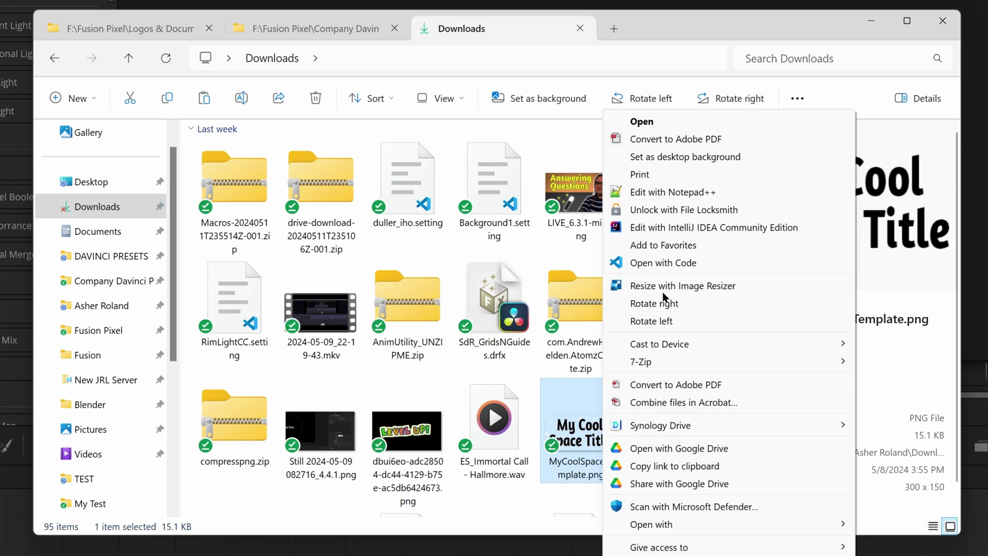
pyautogui.press('Escape')
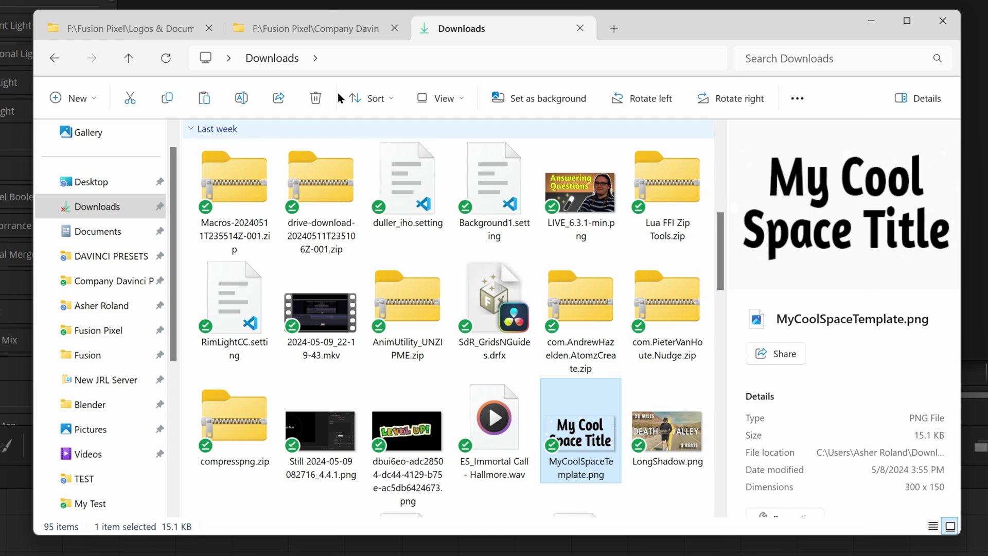
pyautogui.click(324, 29)
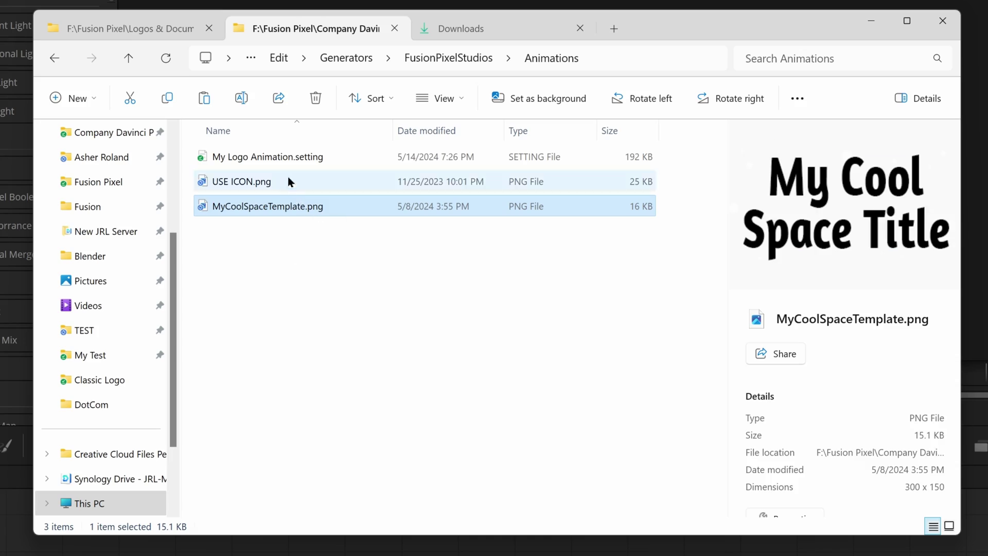
pyautogui.click(280, 159)
pyautogui.click(261, 161)
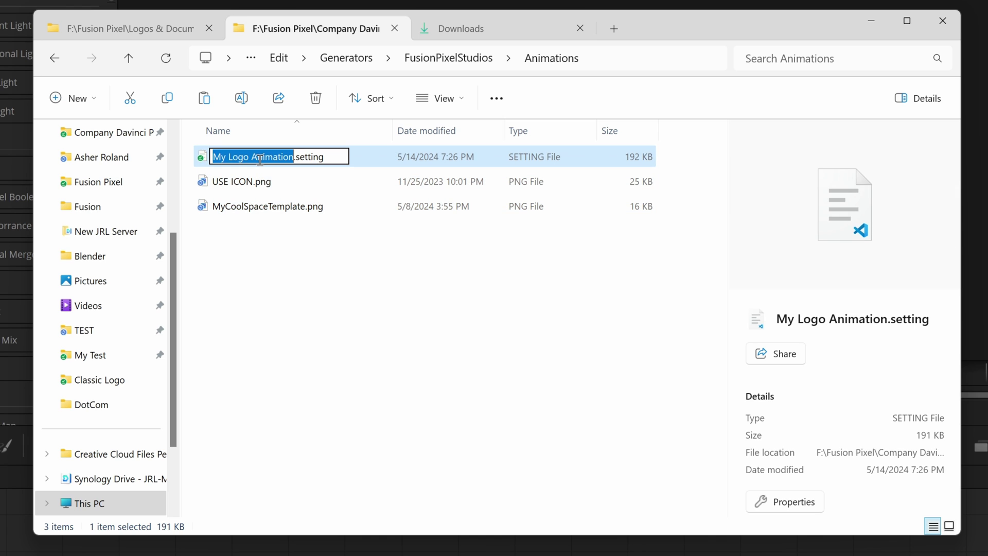
# Rename the copied image to My Logo Animation.png to match the setting file
pyautogui.click(271, 206)
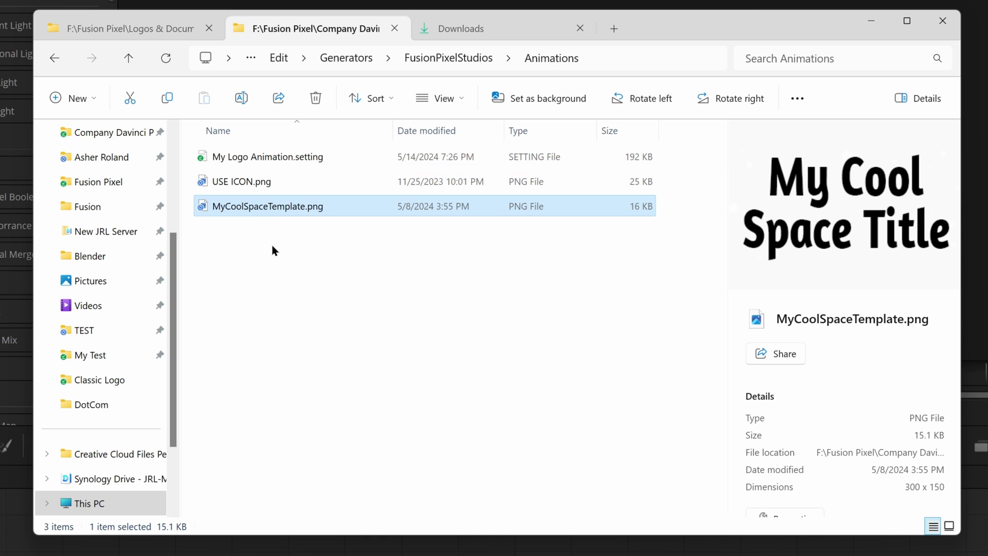
pyautogui.click(267, 209)
pyautogui.write('My Logo Animation')
pyautogui.press('Return')
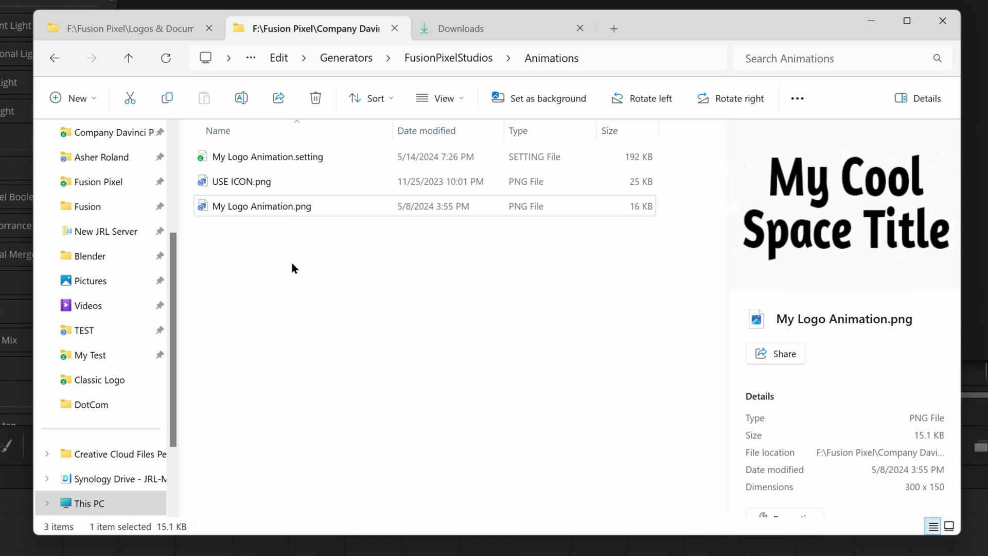
pyautogui.click(292, 268)
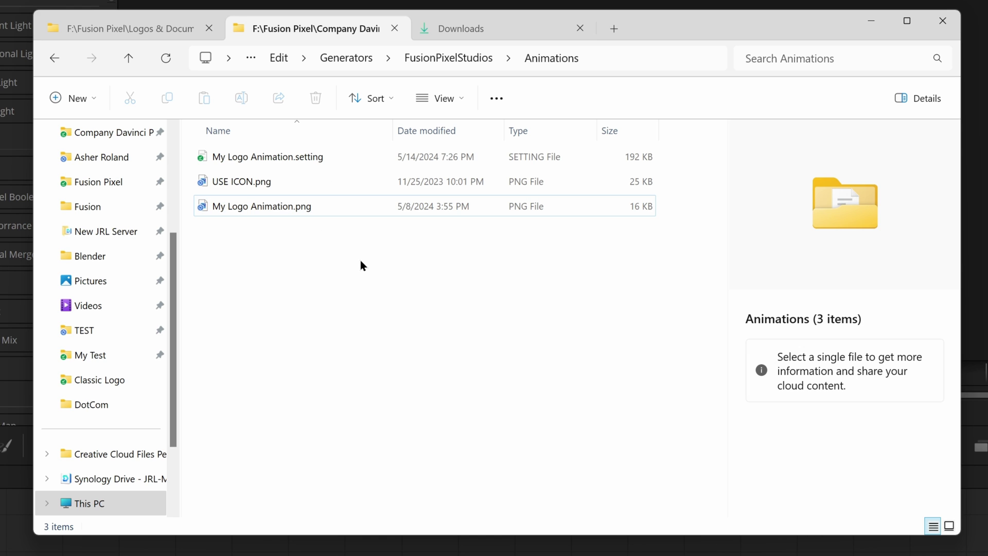
# Go back up to the Company Davinci Preset Creation folder that holds the Edit folder
pyautogui.click(280, 59)
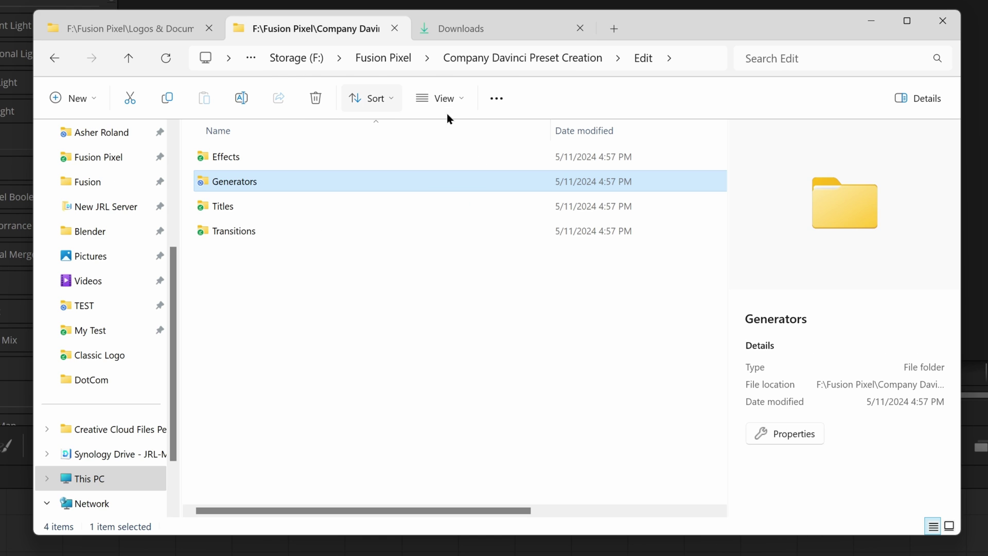
pyautogui.click(501, 69)
pyautogui.press('Escape')
pyautogui.click(404, 296)
pyautogui.click(531, 60)
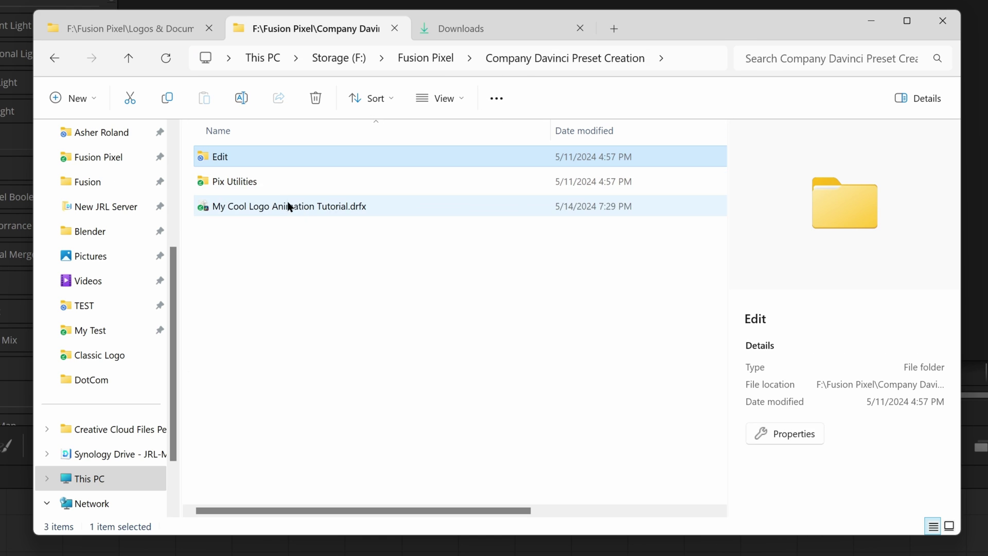
# Add the Edit folder to a 7-Zip archive named My Cool Logo Animation Tutorial.drfx
pyautogui.rightClick(221, 157)
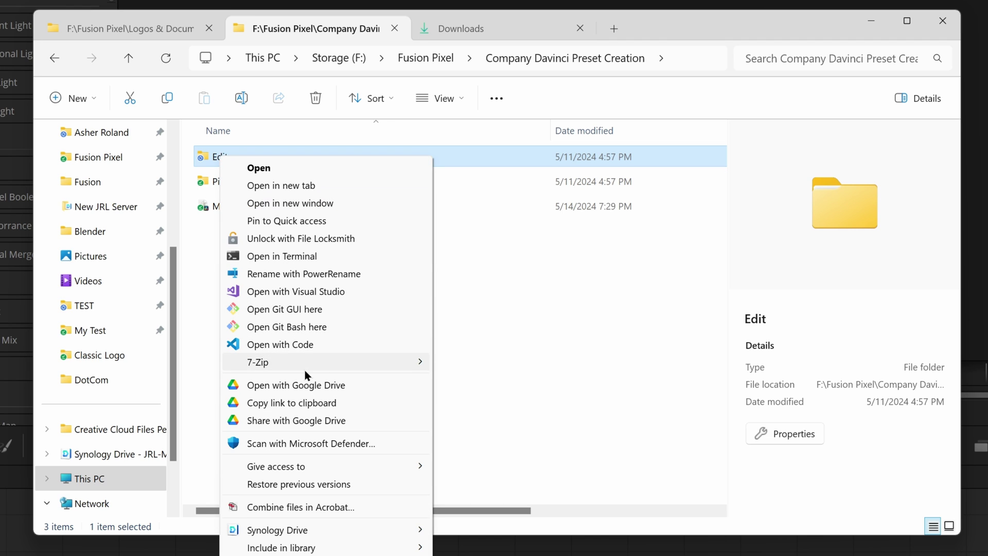
pyautogui.moveTo(305, 369)
pyautogui.click(477, 365)
pyautogui.moveTo(464, 129); pyautogui.dragTo(658, 131)
pyautogui.write('M')
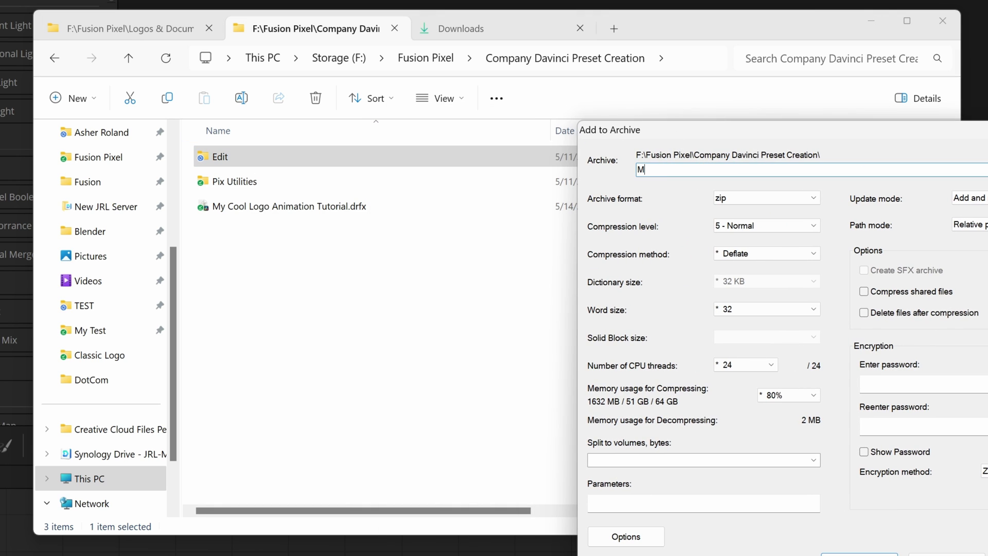
pyautogui.write('y Cool Lo')
pyautogui.press('Escape')
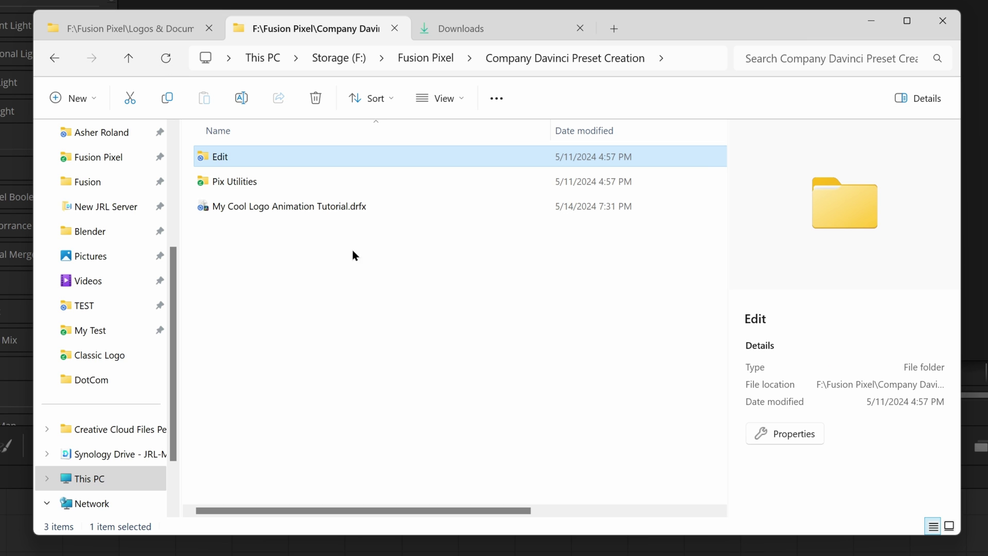
pyautogui.click(269, 208)
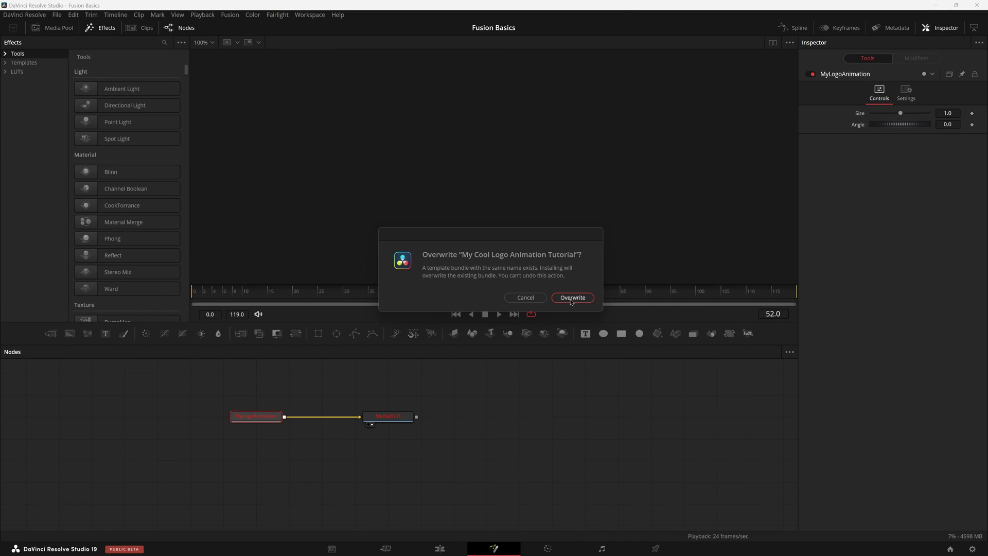
# Overwrite the installed bundle, drop the My Logo Animation generator onto V1, and open it in Fusion
pyautogui.click(572, 298)
pyautogui.click(423, 552)
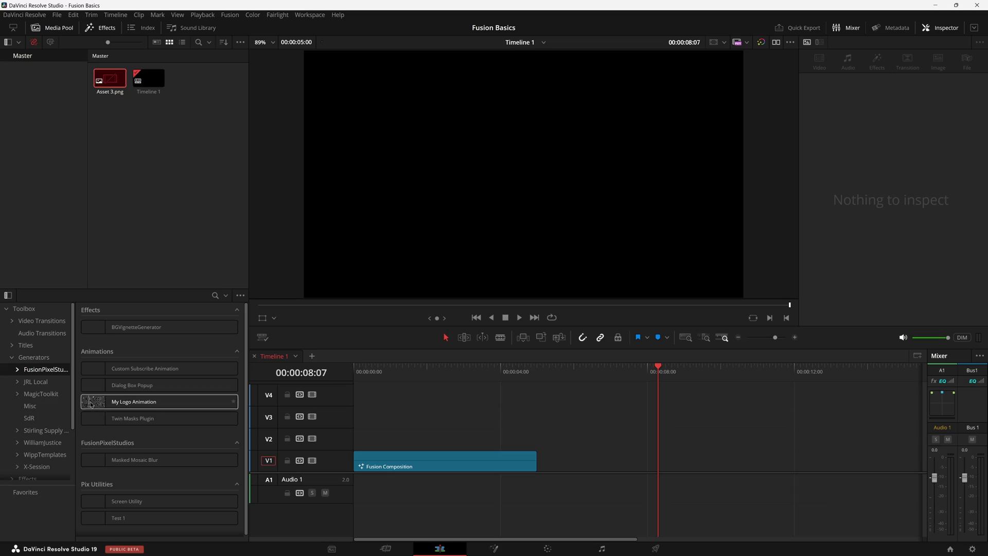
pyautogui.moveTo(135, 401); pyautogui.dragTo(612, 467)
pyautogui.moveTo(649, 382); pyautogui.dragTo(636, 386)
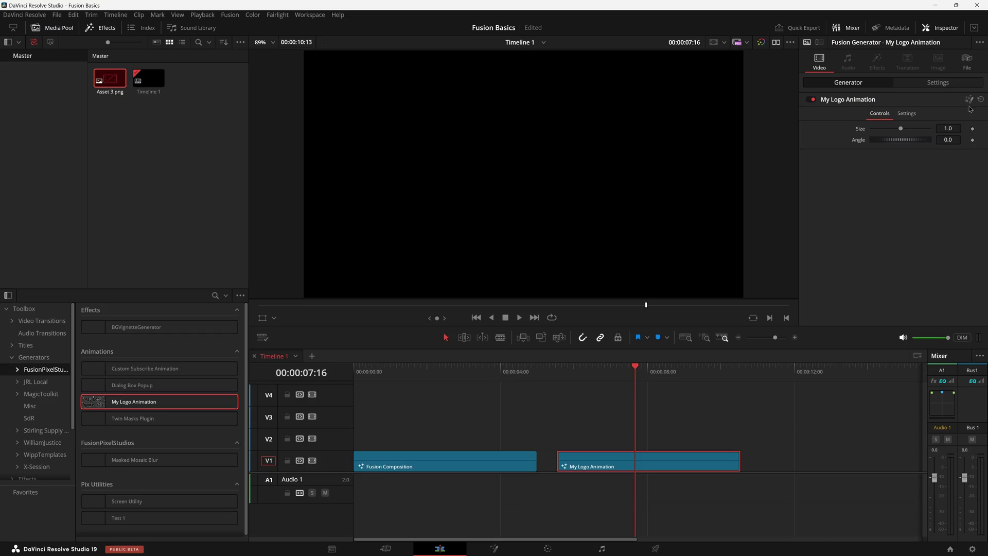
pyautogui.hotkey('shift', '5')
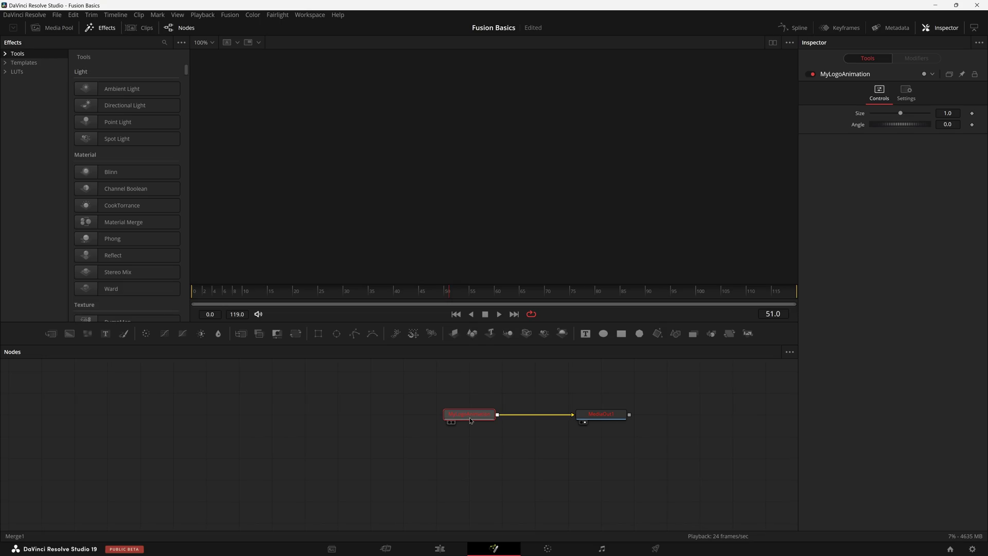
# Paste the macro into a new VS Code file, change MacroOperator to GroupOperator, and copy it all
pyautogui.click(710, 546)
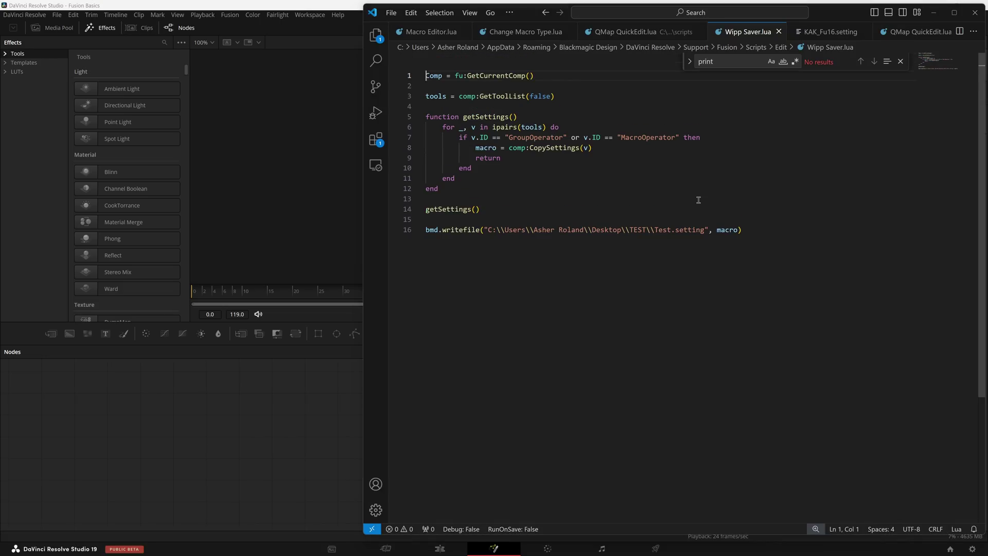
pyautogui.hotkey('ctrl', 'n')
pyautogui.hotkey('ctrl', 'v')
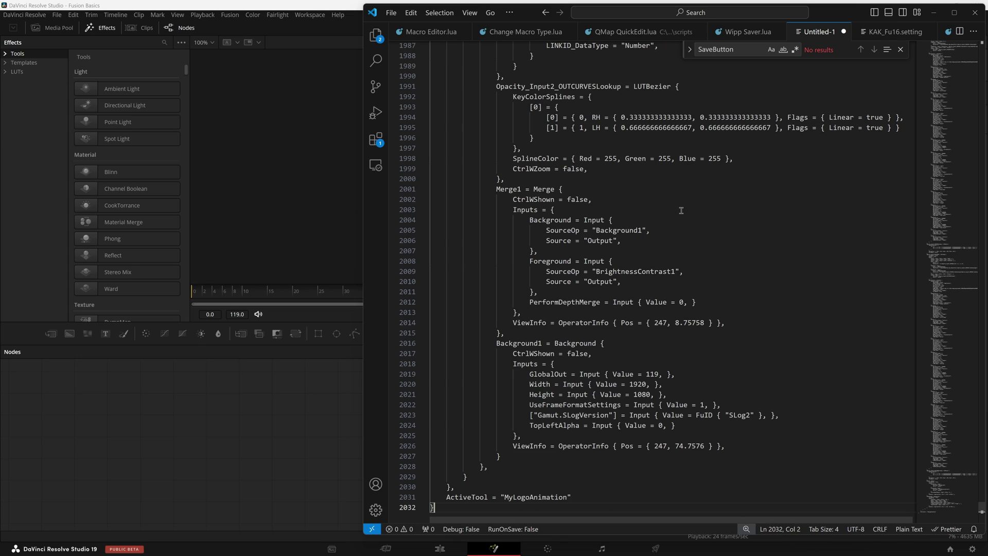
pyautogui.scroll(12, 717, 233)
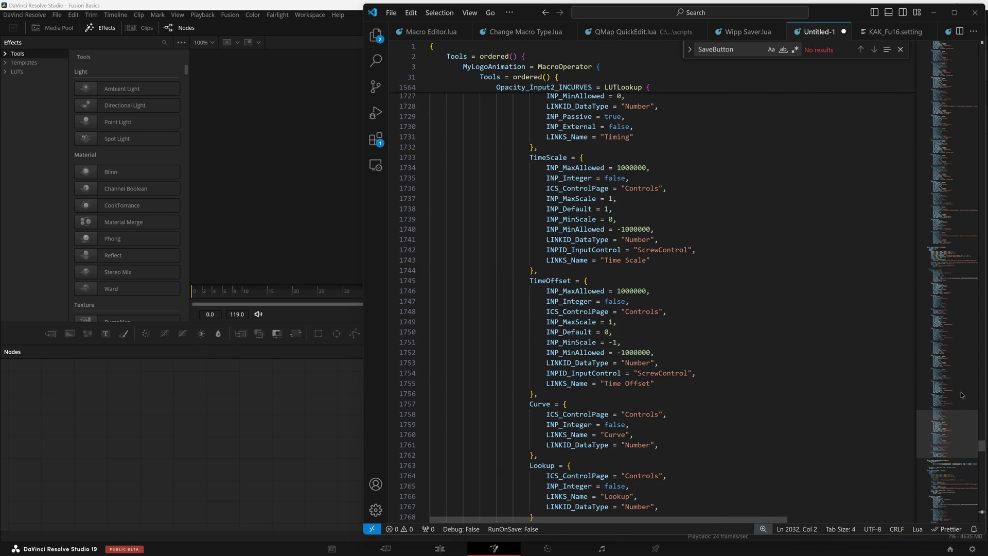
pyautogui.moveTo(967, 437); pyautogui.dragTo(978, 67)
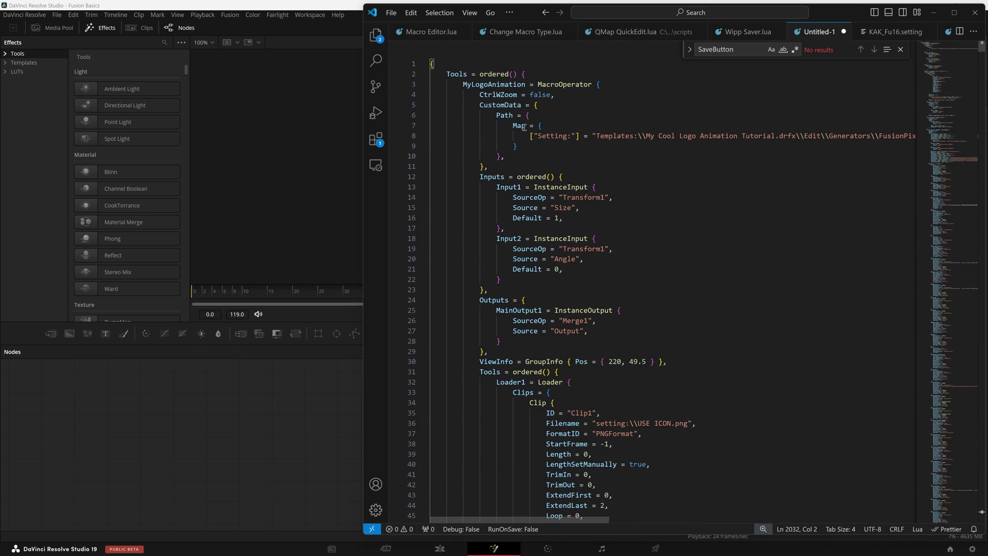
pyautogui.moveTo(560, 88); pyautogui.dragTo(541, 85)
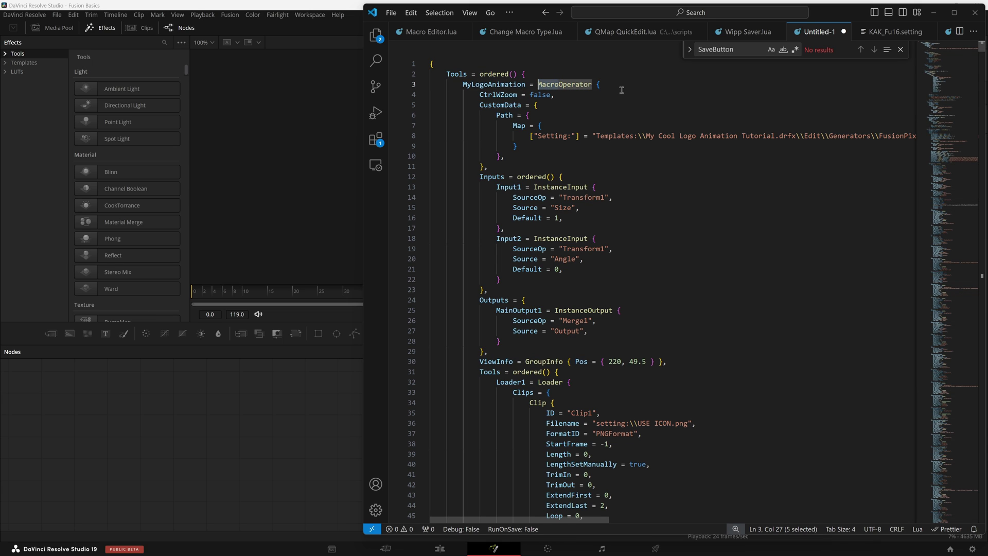
pyautogui.write('Group')
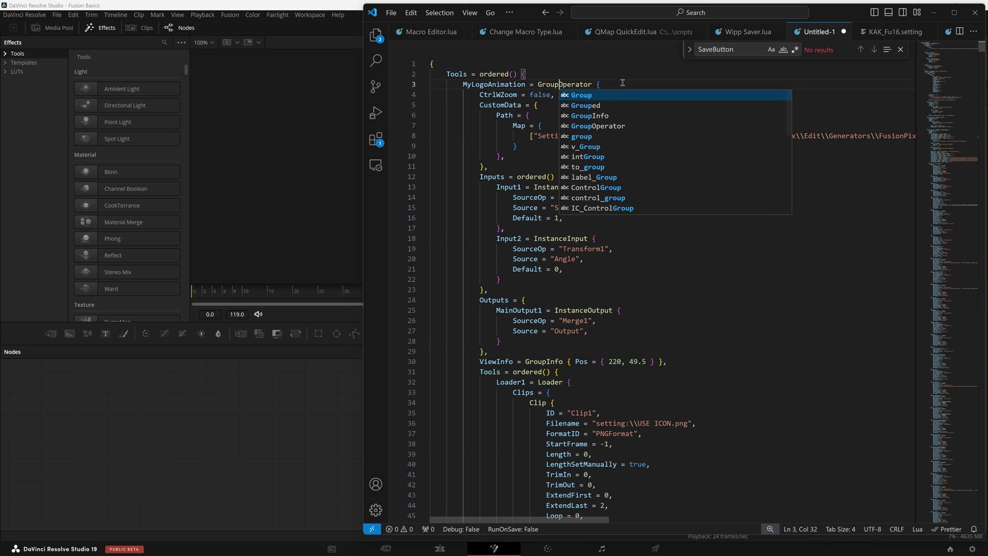
pyautogui.press('Escape')
pyautogui.hotkey('ctrl', 'a')
# Paste the MyLogoAnimation group into the Fusion node graph
pyautogui.hotkey('ctrl', 'c')
pyautogui.click(264, 376)
pyautogui.hotkey('ctrl', 'v')
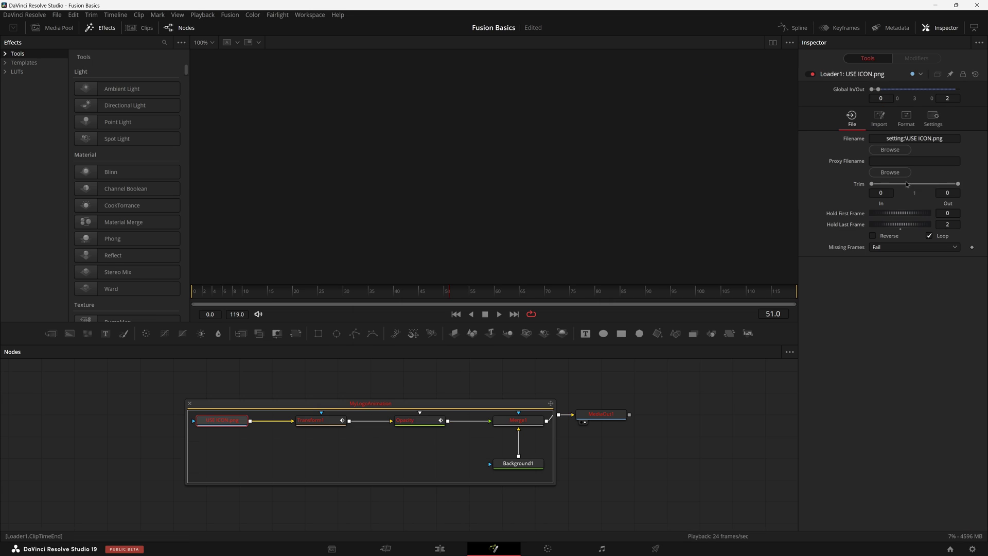
# Reset Loader1 and re-enter its path setting:\USE ICON.png so the FP logo loads
pyautogui.moveTo(945, 139); pyautogui.dragTo(871, 138)
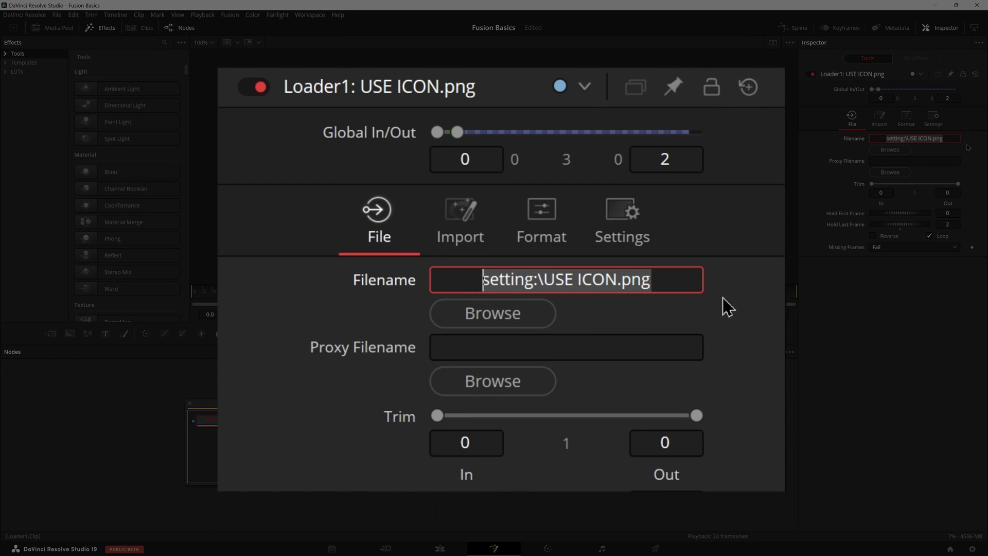
pyautogui.rightClick(922, 139)
pyautogui.click(924, 175)
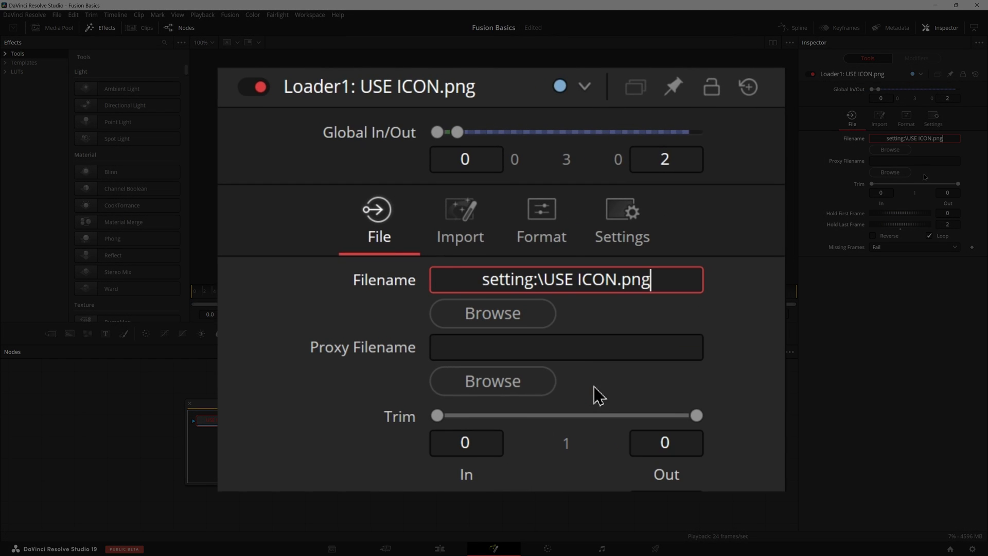
pyautogui.click(975, 74)
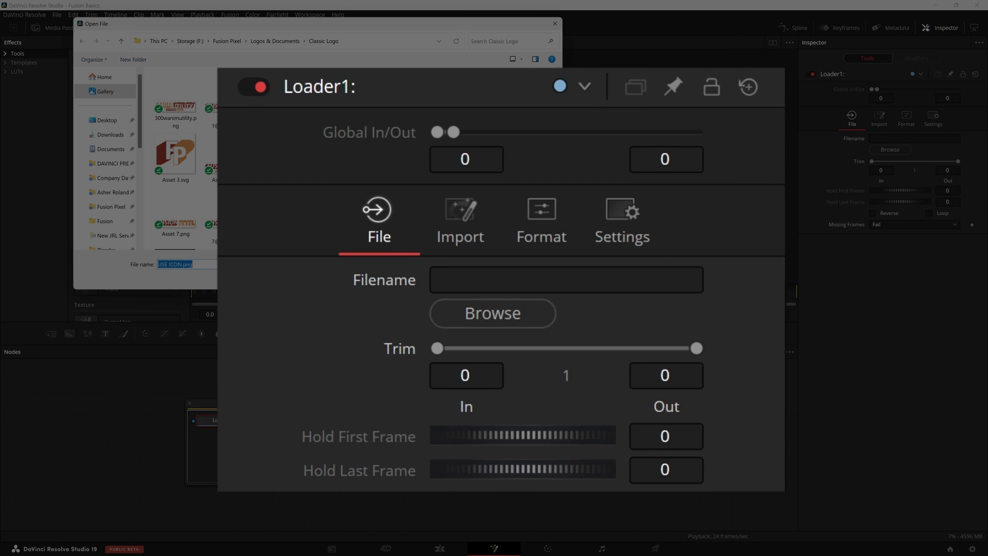
pyautogui.press('Escape')
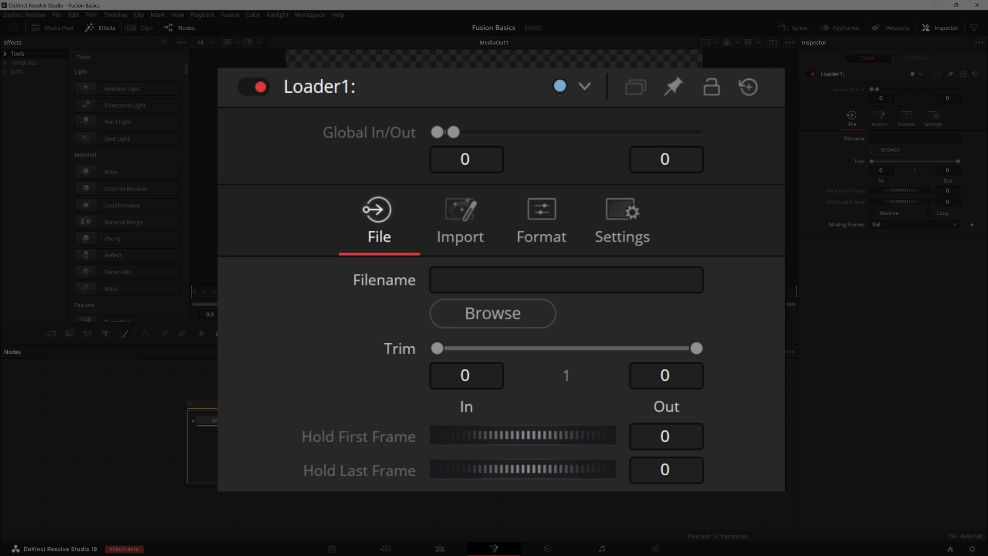
pyautogui.click(494, 271)
pyautogui.hotkey('ctrl', 'v')
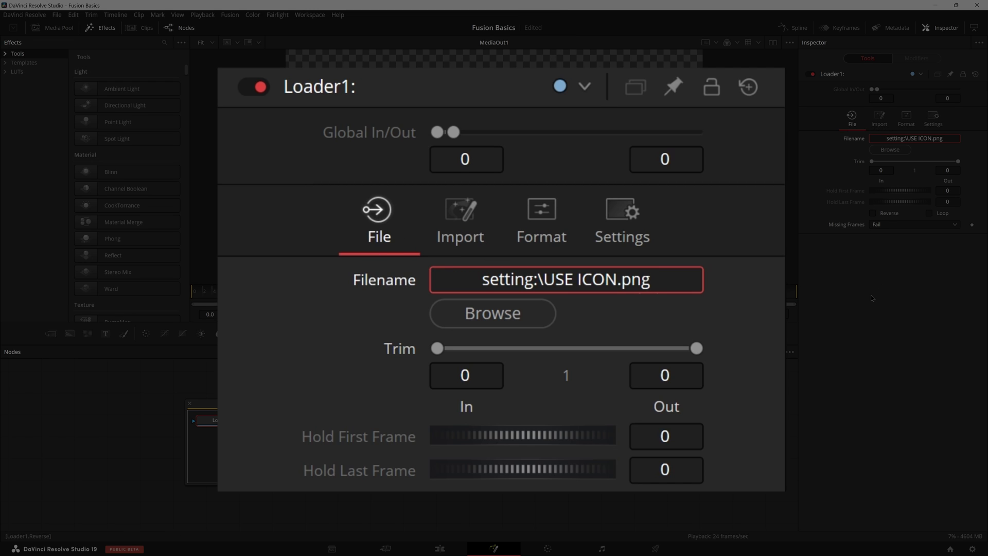
pyautogui.press('Return')
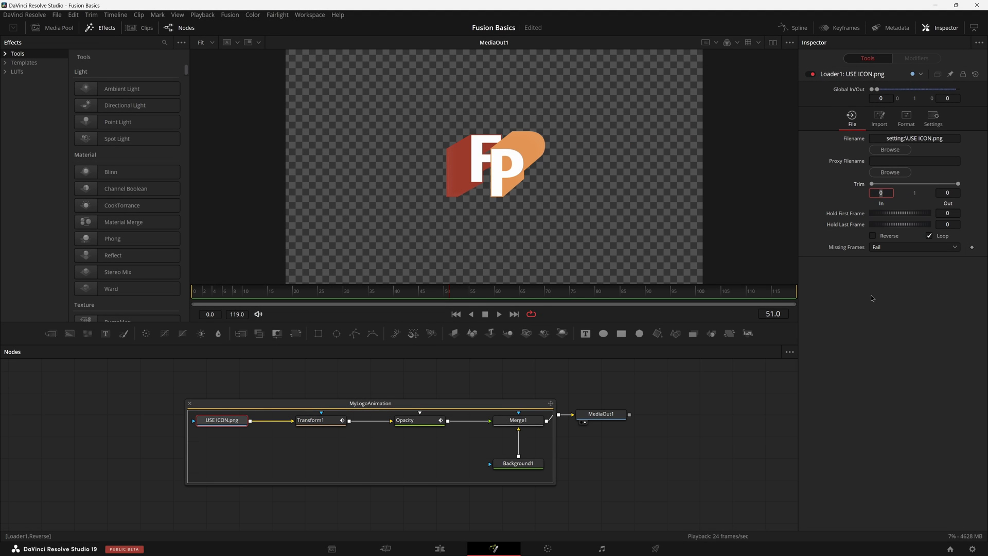
# Collapse the MyLogoAnimation group and run the Workspace script that switches the macro's type
pyautogui.doubleClick(371, 403)
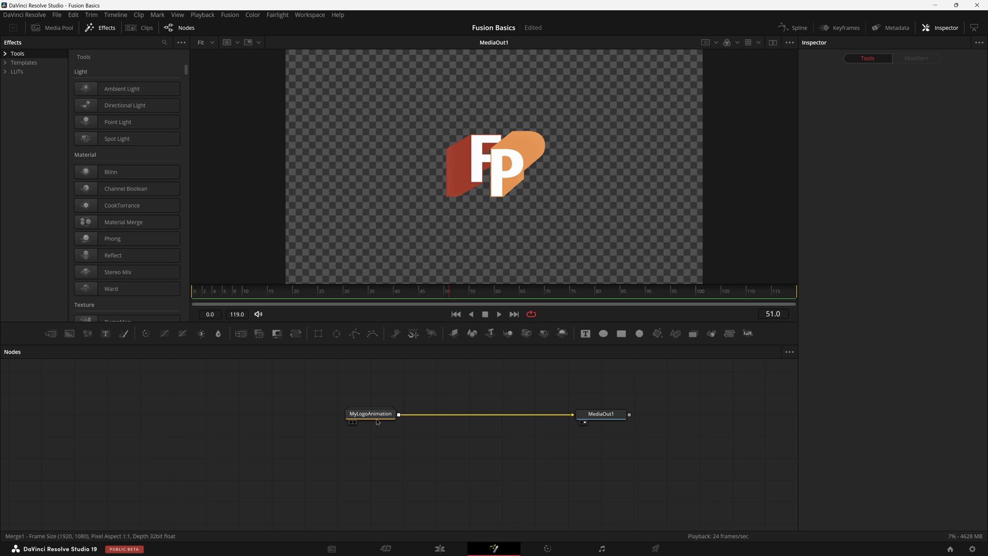
pyautogui.moveTo(378, 421); pyautogui.dragTo(475, 421)
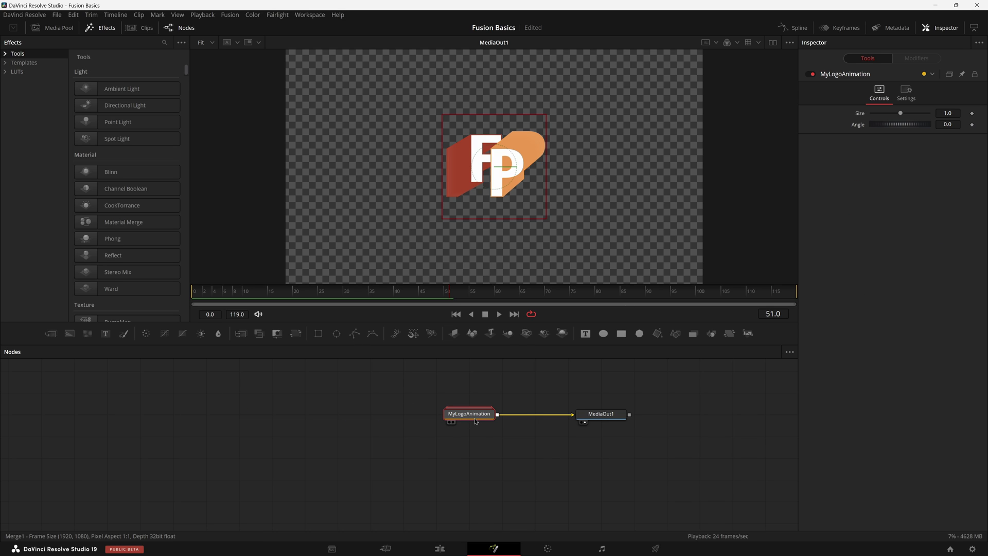
pyautogui.click(309, 16)
pyautogui.moveTo(364, 305)
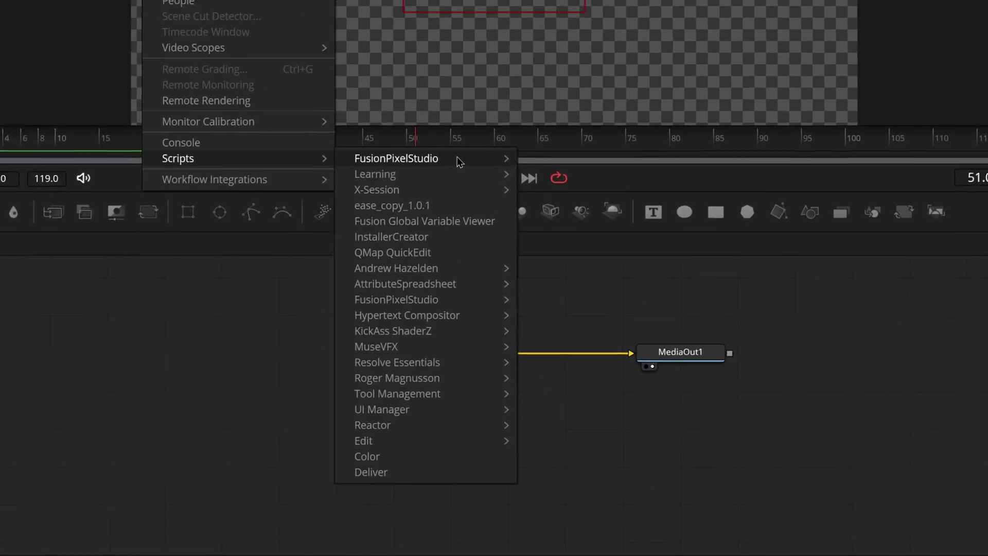
pyautogui.moveTo(479, 148)
pyautogui.moveTo(600, 150)
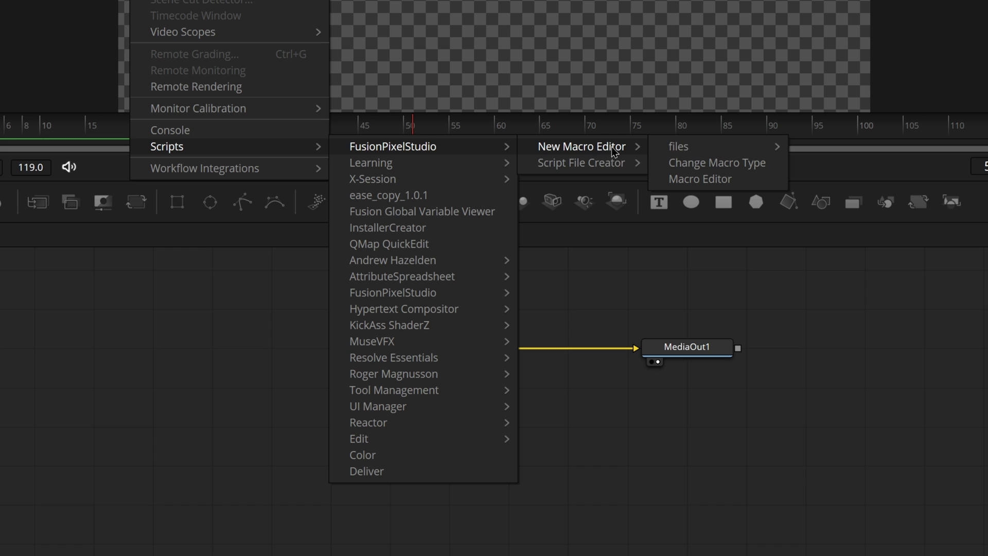
pyautogui.click(717, 163)
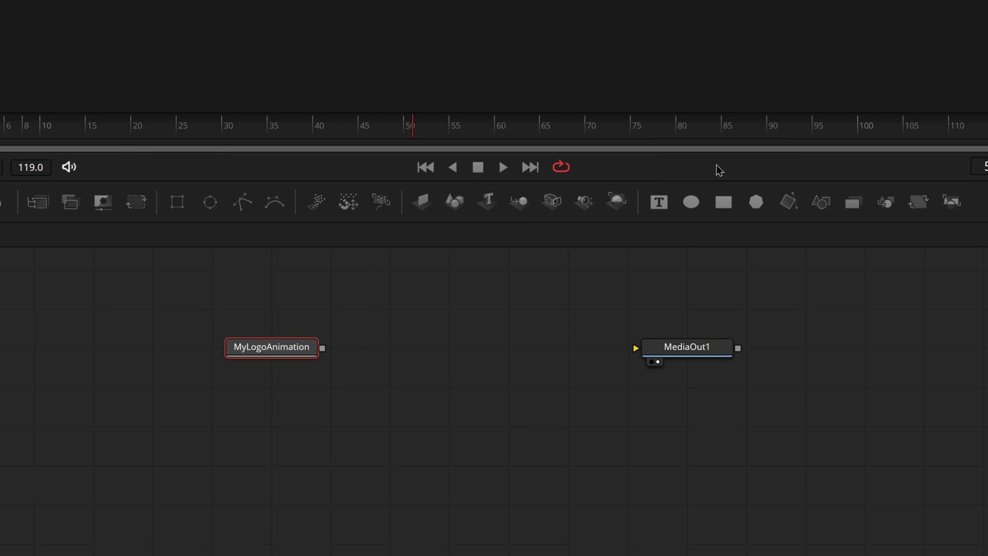
# Move the MyLogoAnimation node next to MediaOut1 and connect its output to it
pyautogui.click(314, 352)
pyautogui.moveTo(315, 352); pyautogui.dragTo(494, 354)
pyautogui.moveTo(493, 415); pyautogui.dragTo(528, 416)
pyautogui.moveTo(532, 412); pyautogui.dragTo(574, 412)
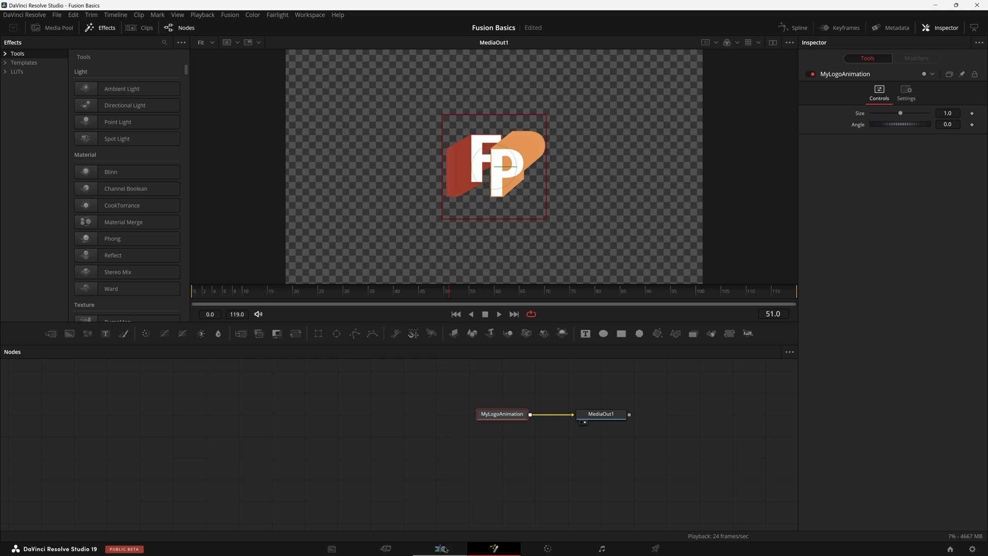
pyautogui.click(441, 548)
pyautogui.moveTo(635, 366); pyautogui.dragTo(557, 396)
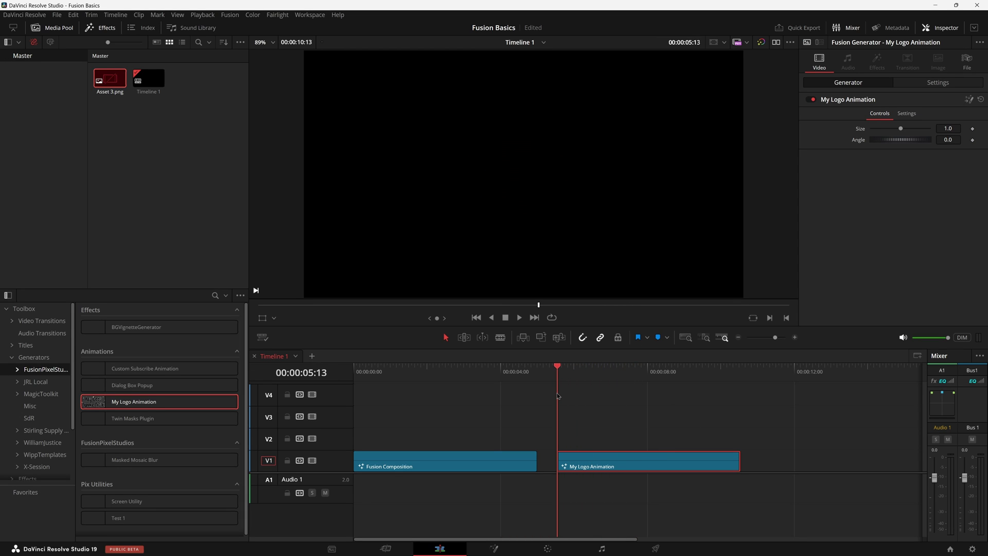
pyautogui.press('space')
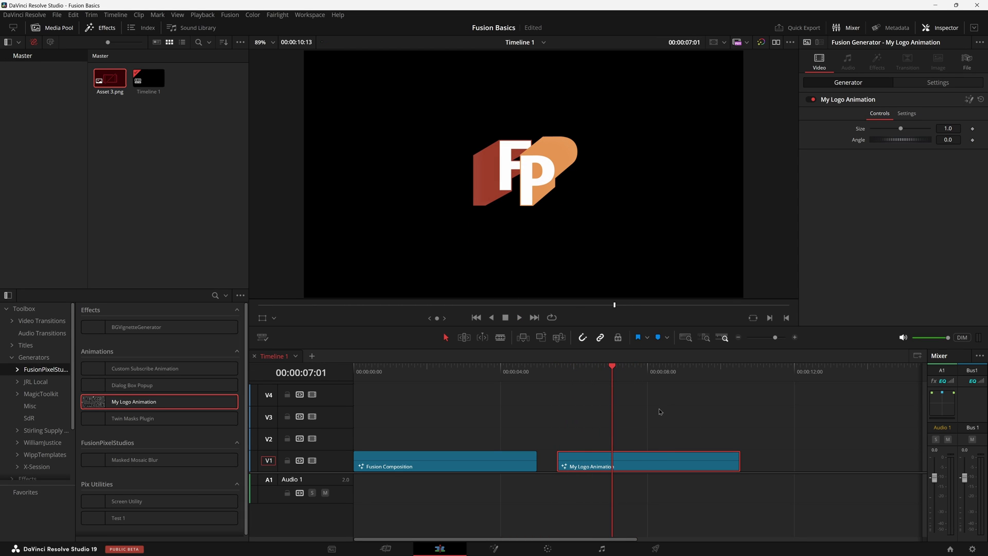
pyautogui.click(494, 548)
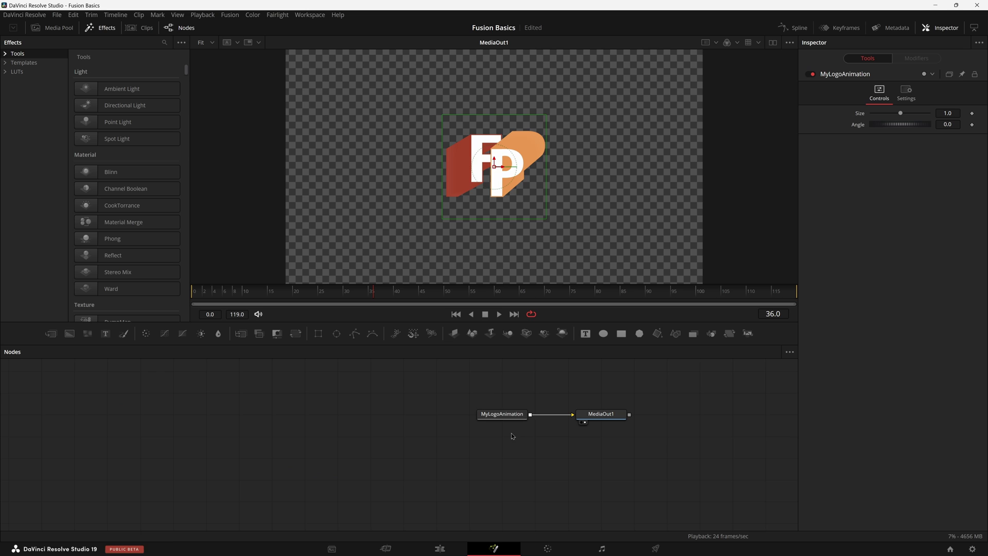
pyautogui.click(511, 414)
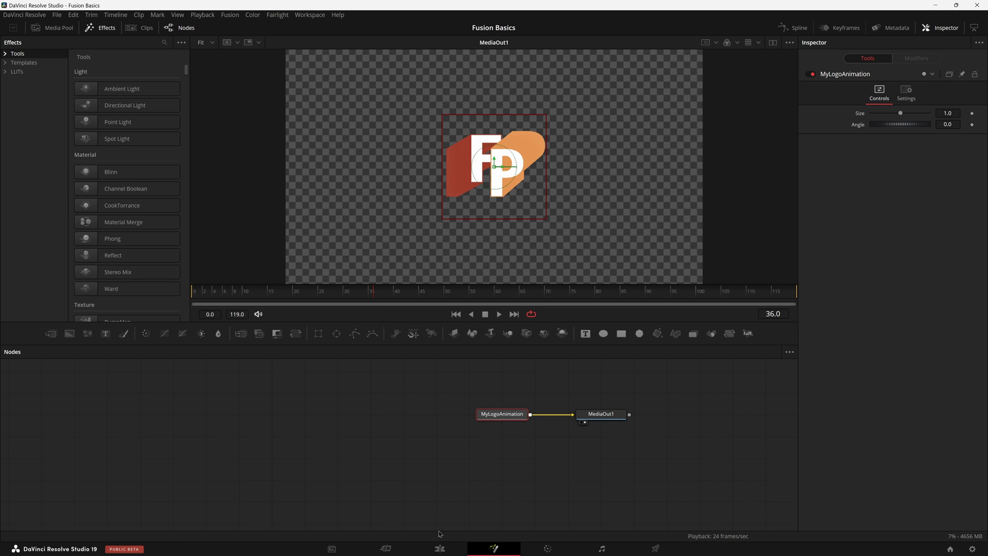
pyautogui.hotkey('shift', '4')
pyautogui.moveTo(230, 401); pyautogui.dragTo(787, 466)
pyautogui.moveTo(812, 379); pyautogui.dragTo(865, 381)
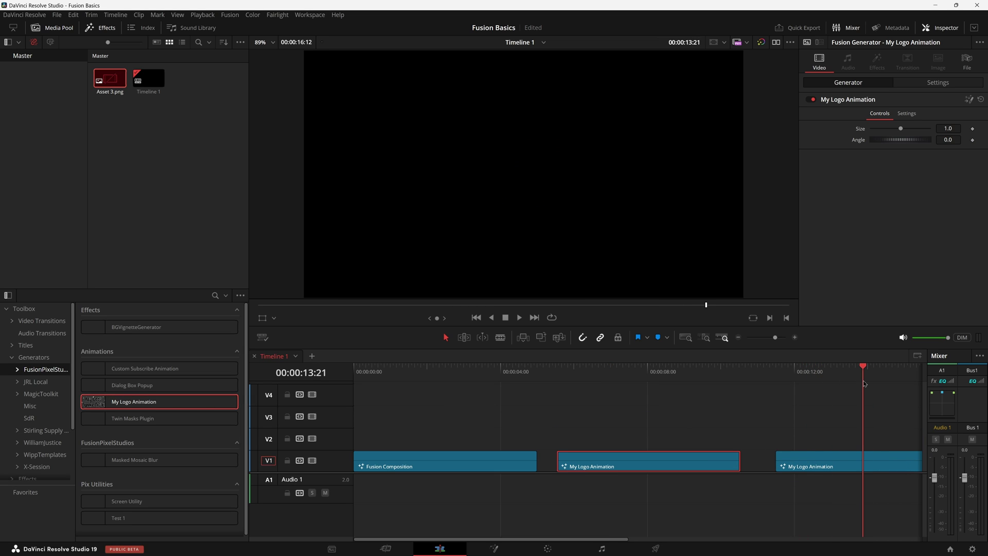
pyautogui.click(836, 461)
pyautogui.press('Delete')
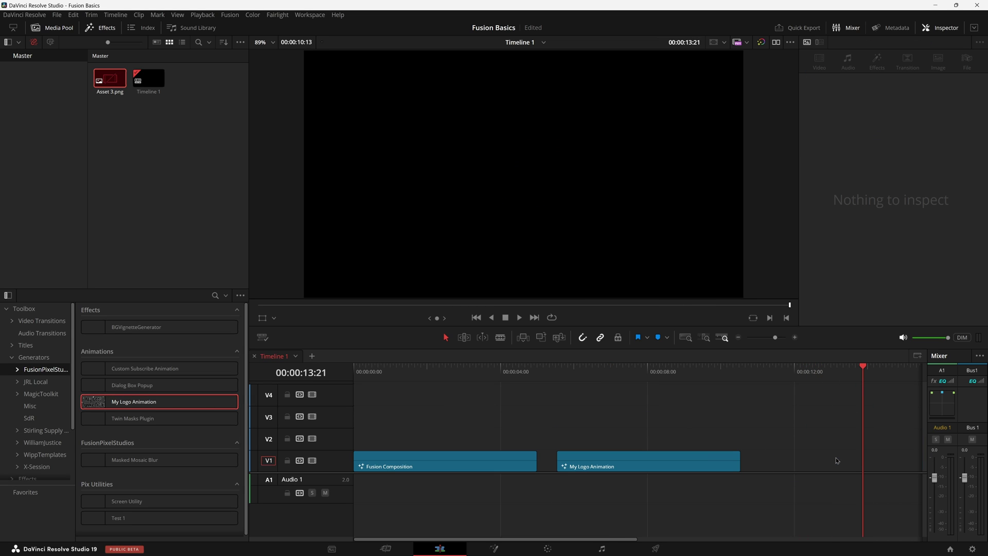
pyautogui.click(644, 461)
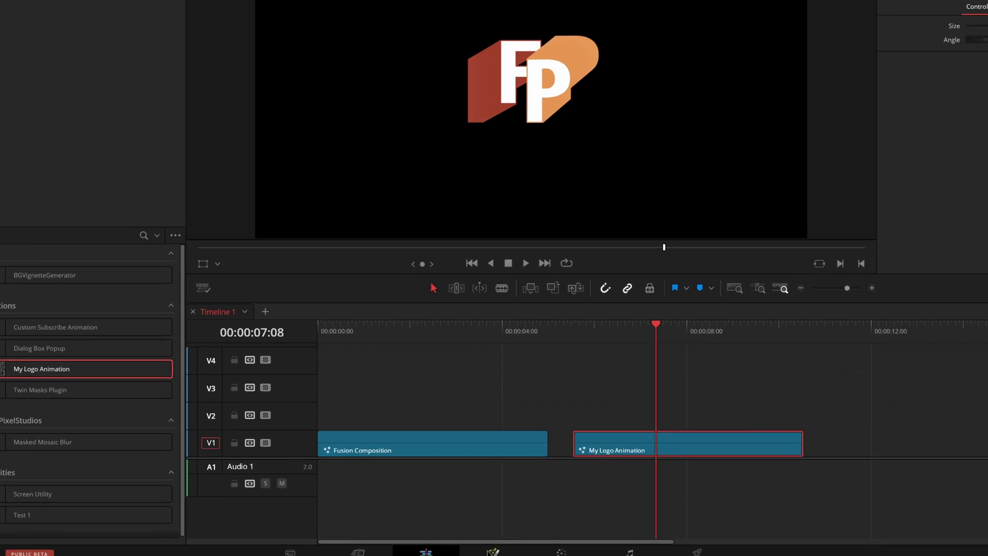
pyautogui.click(492, 548)
# Save the MyLogoAnimation node's settings, browsing to Edit/Generators/FusionPixelStudios/Animations
pyautogui.rightClick(513, 362)
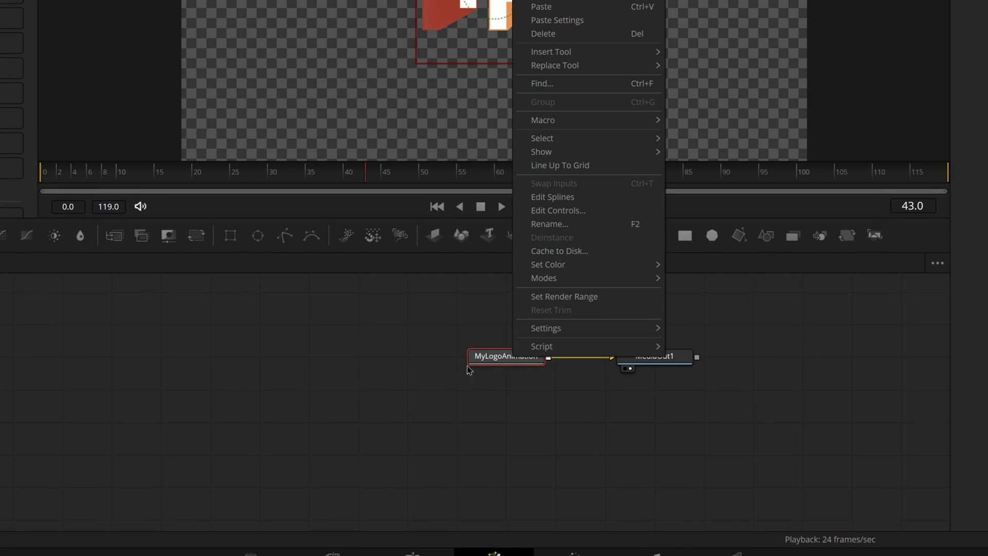
pyautogui.moveTo(588, 334)
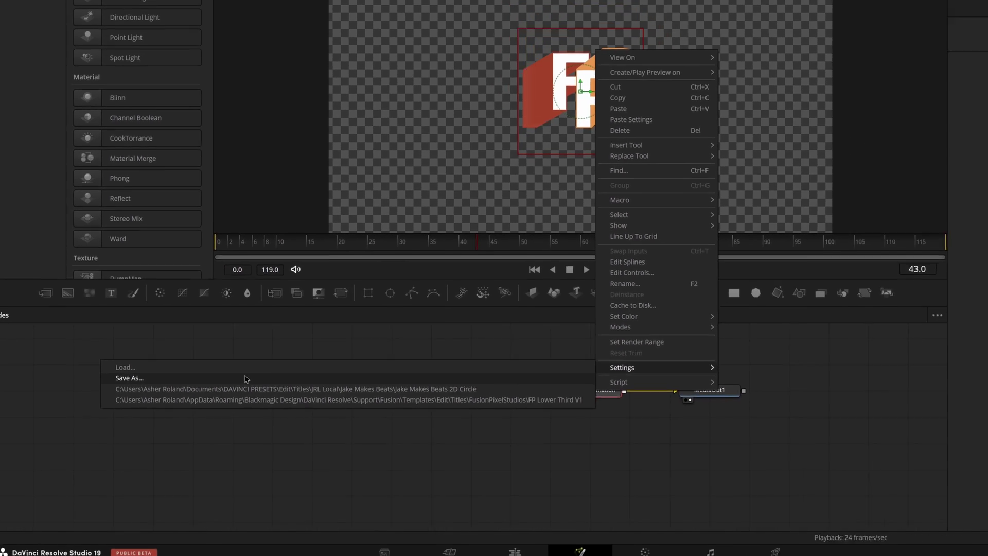
pyautogui.click(245, 378)
pyautogui.click(109, 179)
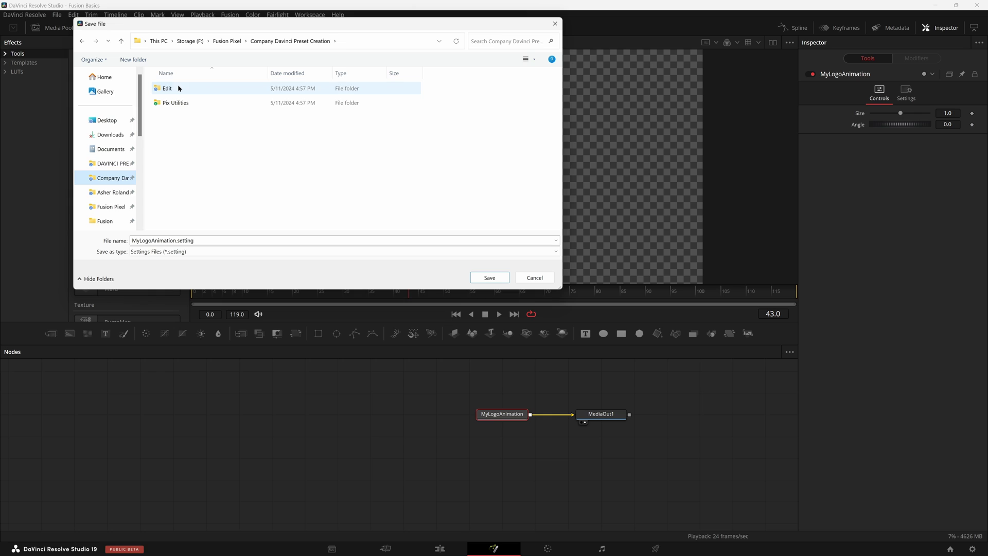
pyautogui.doubleClick(170, 88)
pyautogui.doubleClick(188, 102)
pyautogui.doubleClick(190, 88)
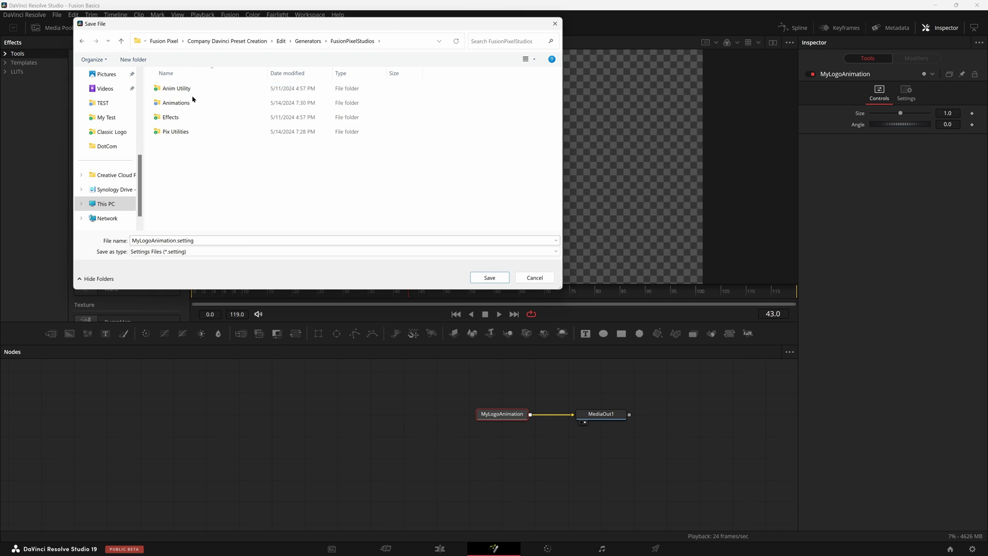
pyautogui.doubleClick(195, 89)
# Overwrite My Logo Animation.setting and return to the Edit page
pyautogui.click(200, 92)
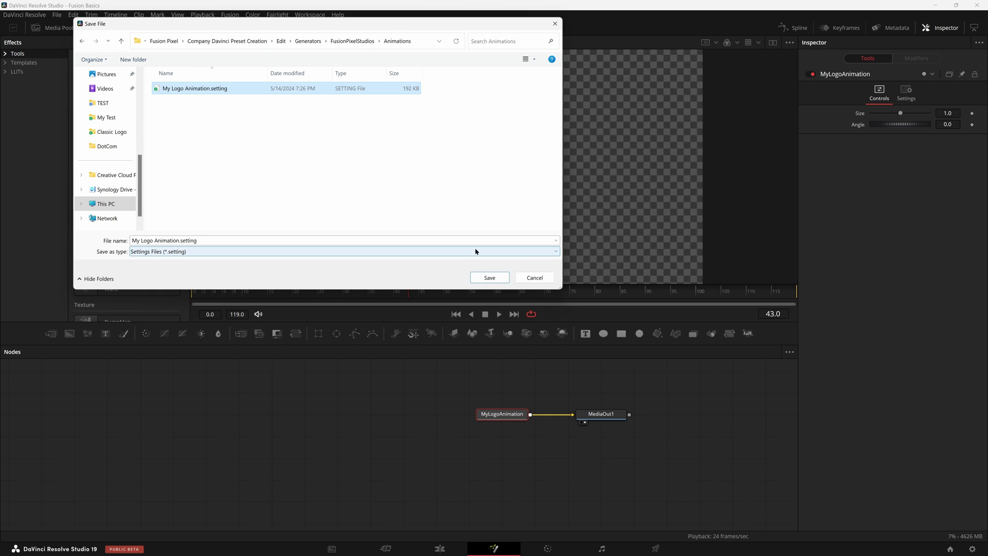
pyautogui.click(490, 277)
pyautogui.click(515, 285)
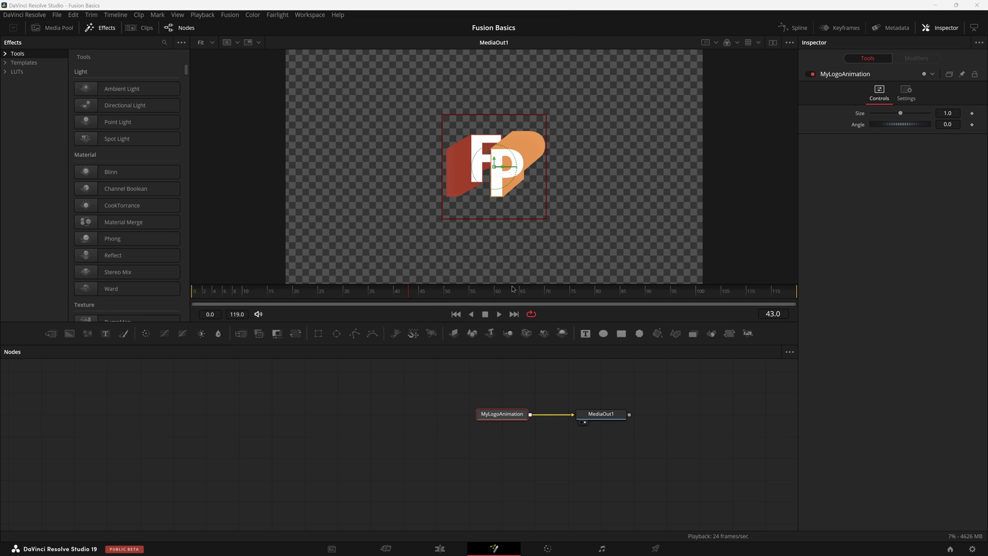
pyautogui.click(435, 546)
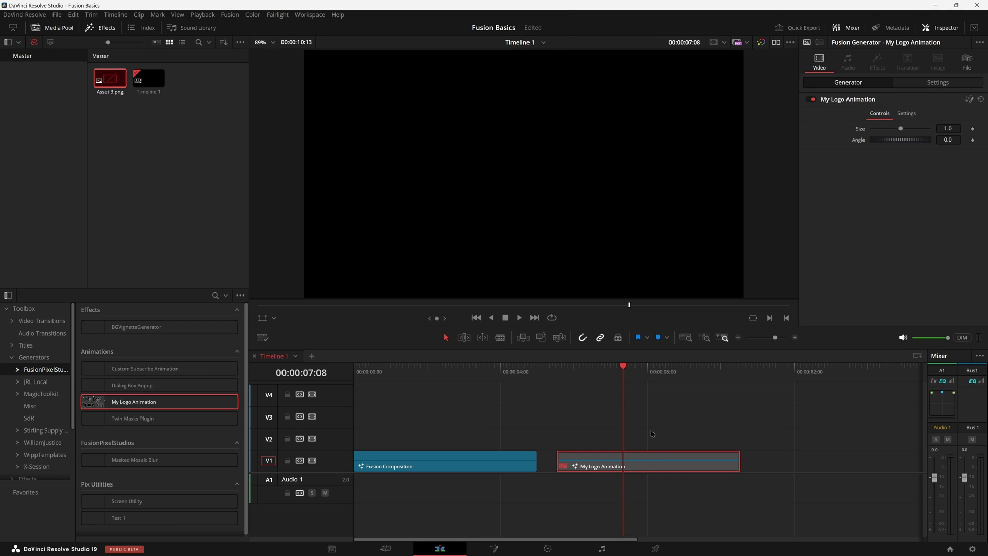
# Add the updated preset files to My Cool Logo Animation Tutorial.drfx with 7-Zip and return to Resolve
pyautogui.press('super+Tab')
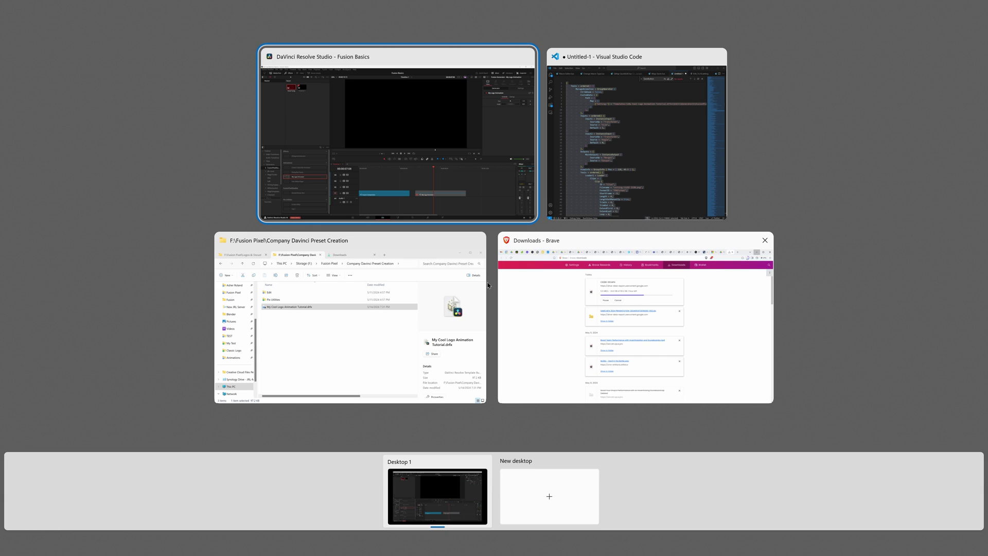
pyautogui.click(463, 288)
pyautogui.click(425, 286)
pyautogui.press('Return')
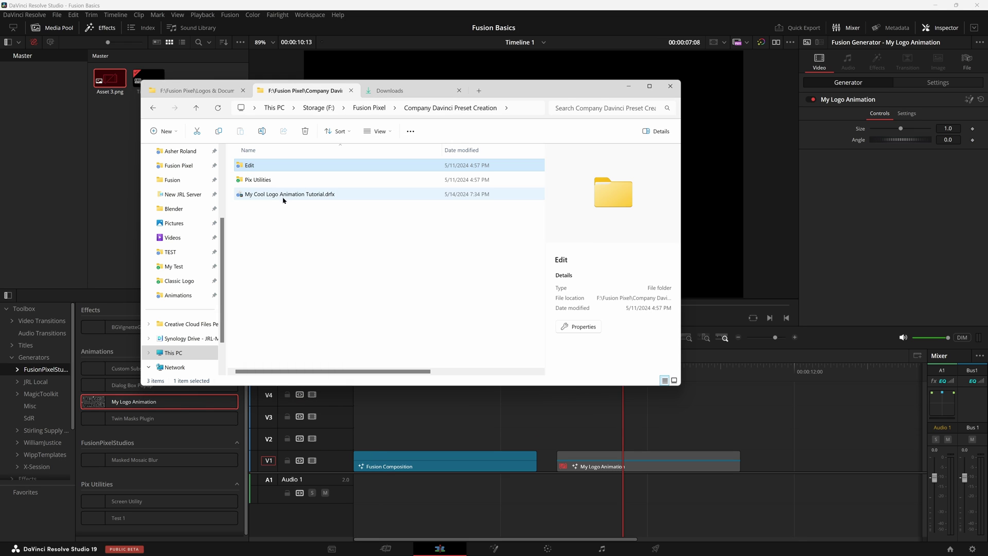
pyautogui.click(281, 195)
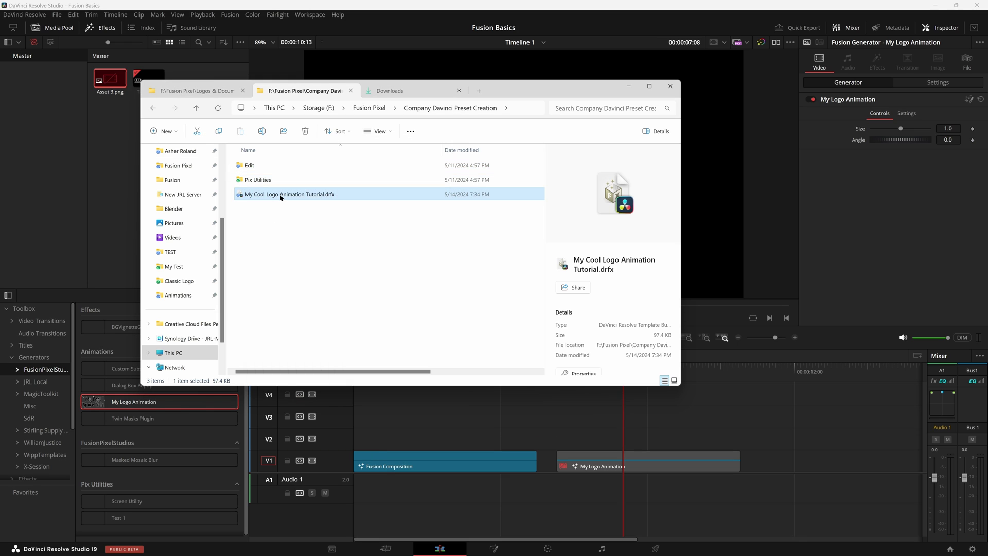
pyautogui.click(732, 284)
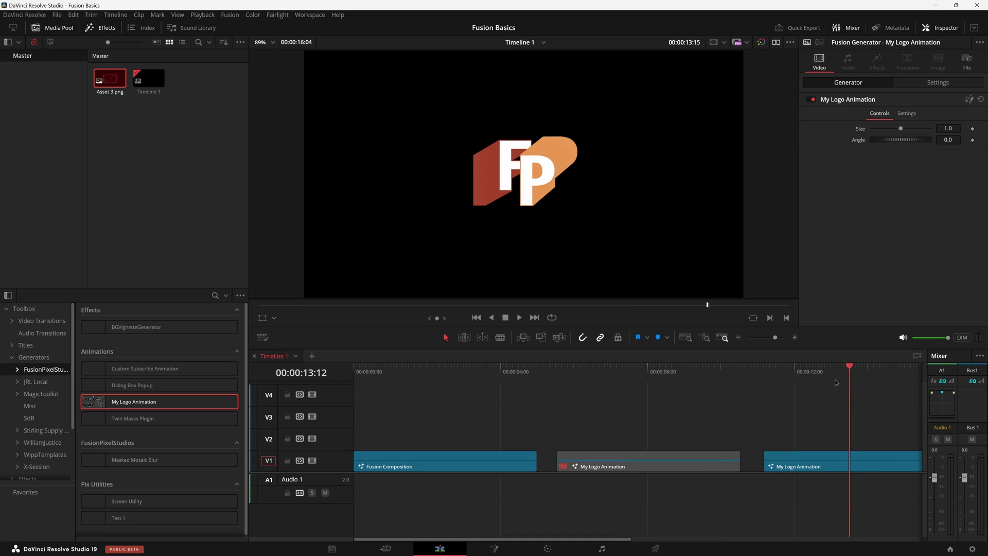
pyautogui.hscroll(4, 818, 399)
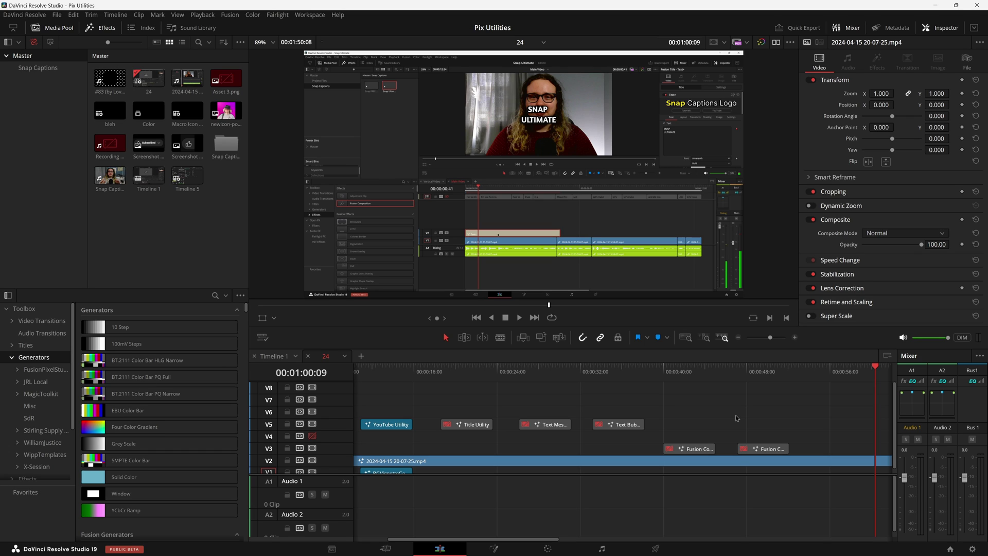
# Drag My Logo Animation from the FusionPixelStudios generators onto V3 and play it to preview
pyautogui.click(34, 369)
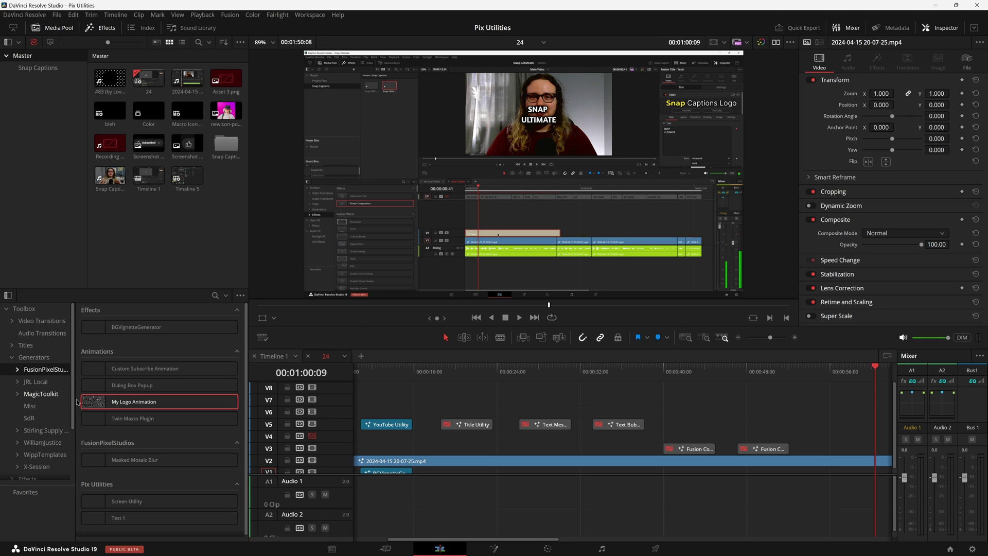
pyautogui.moveTo(95, 402); pyautogui.dragTo(796, 450)
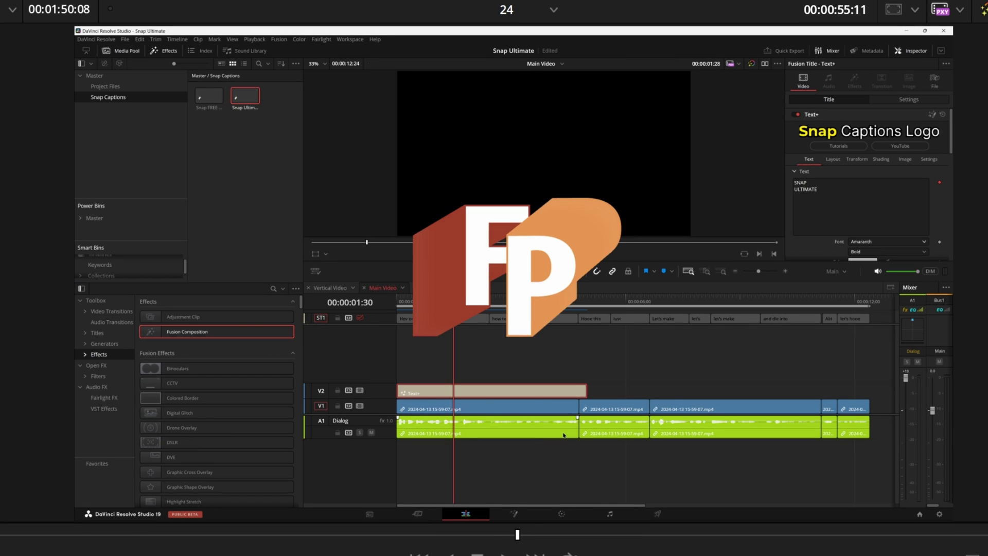
pyautogui.press('space')
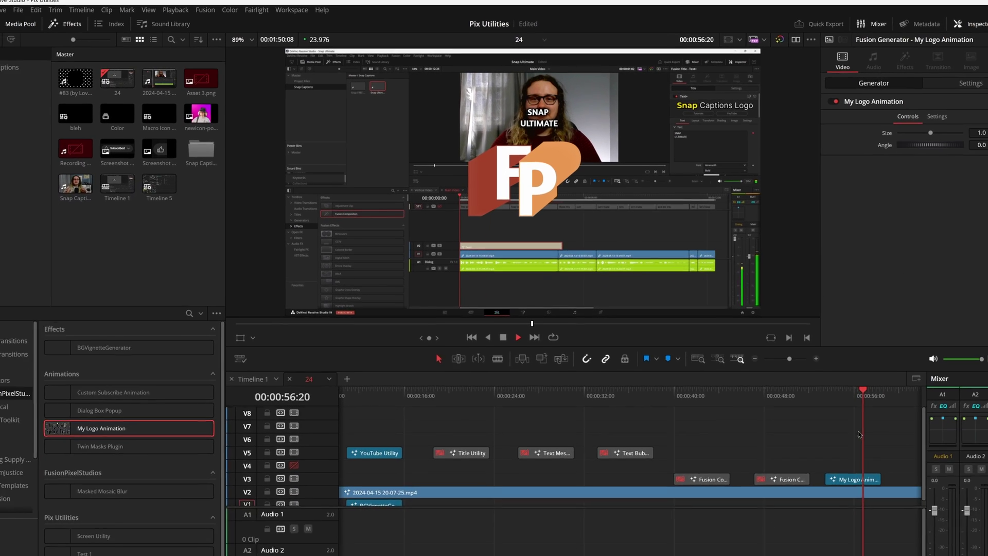
pyautogui.press('space')
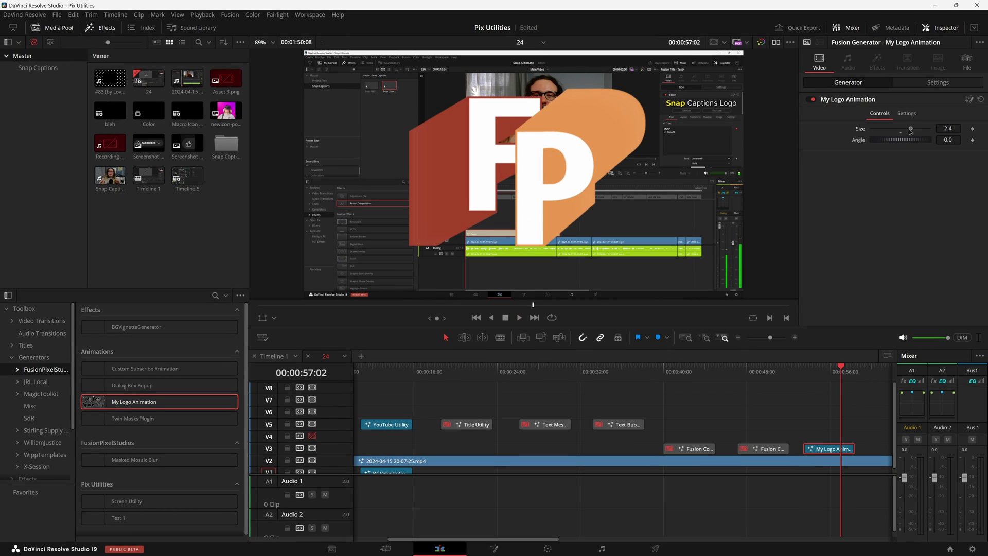